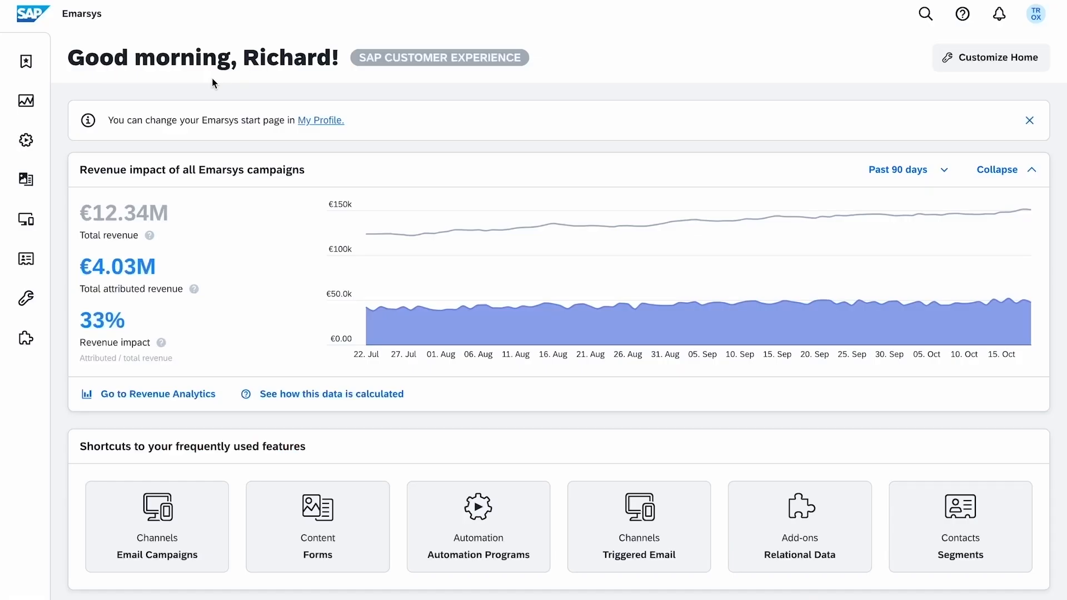
Open the Mobile Engage dashboard and scroll through its push revenue, active-user and message metrics.
click(84, 220)
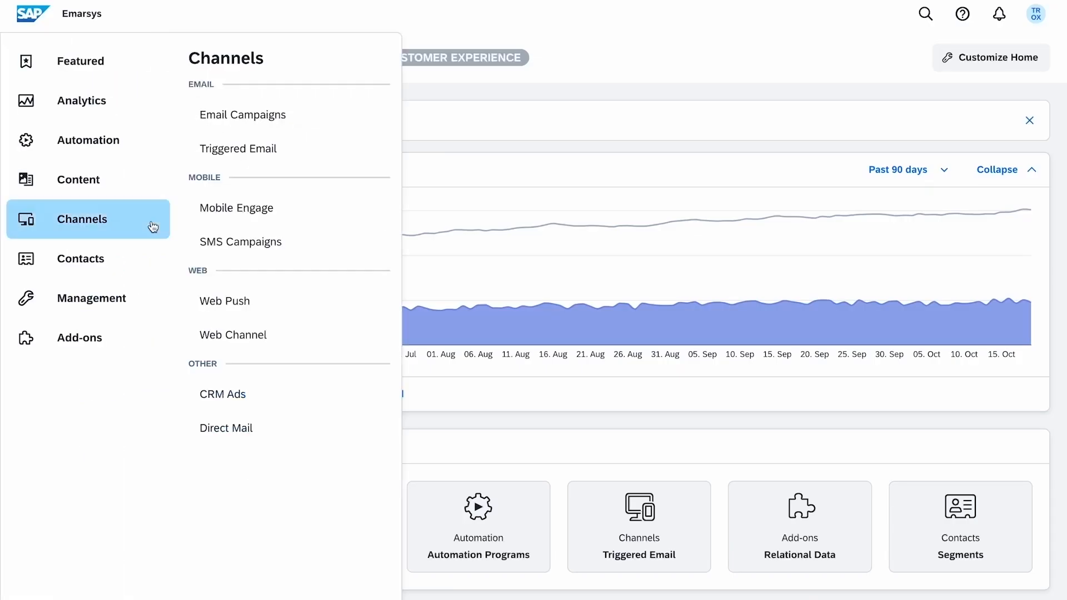
click(318, 213)
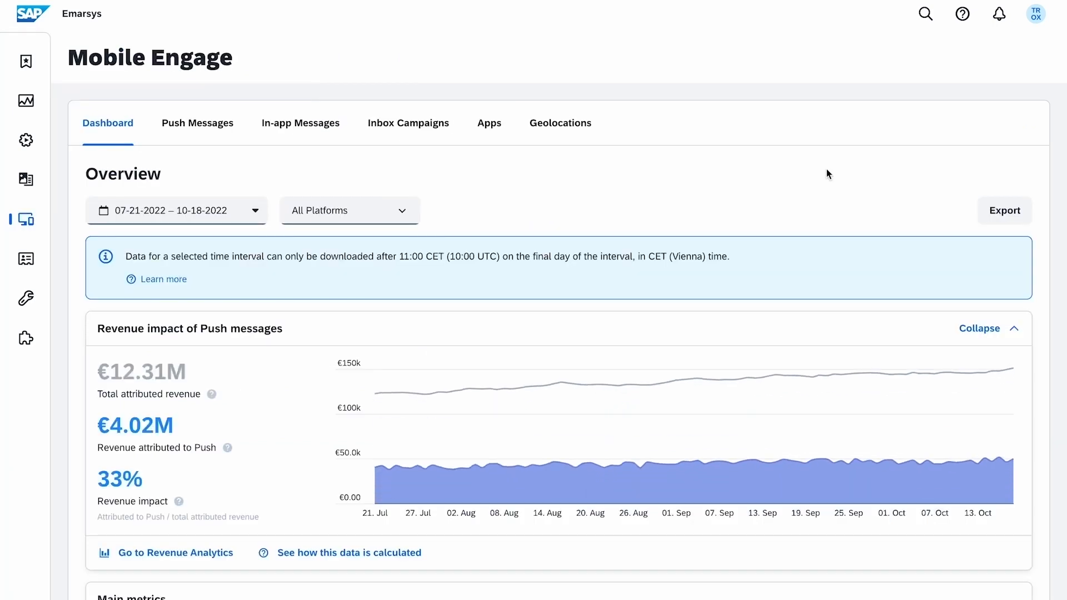
scroll(831, 183, down, 3)
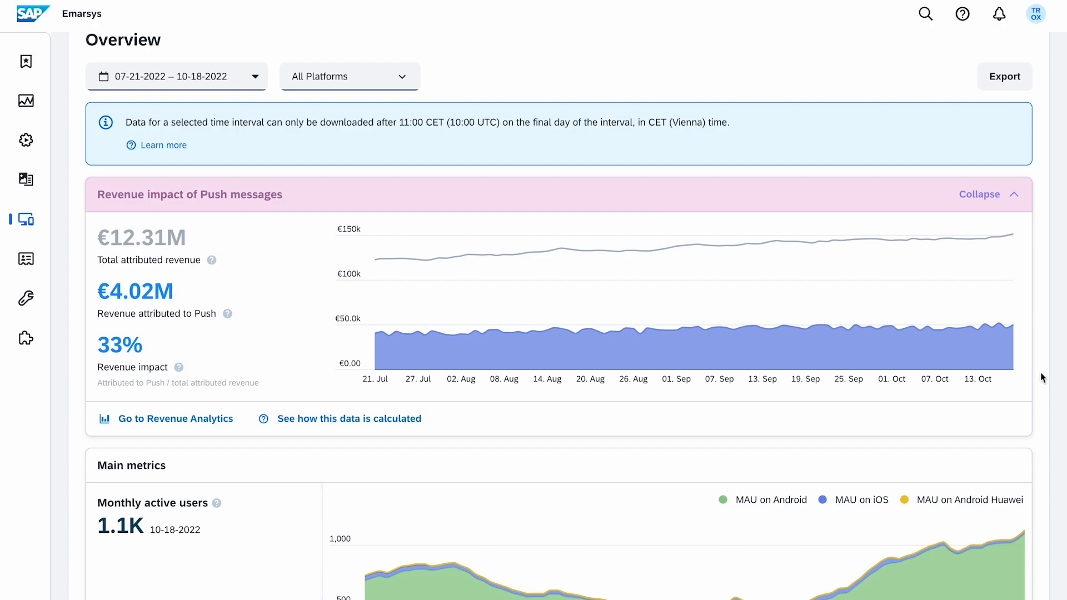
scroll(1042, 378, down, 7)
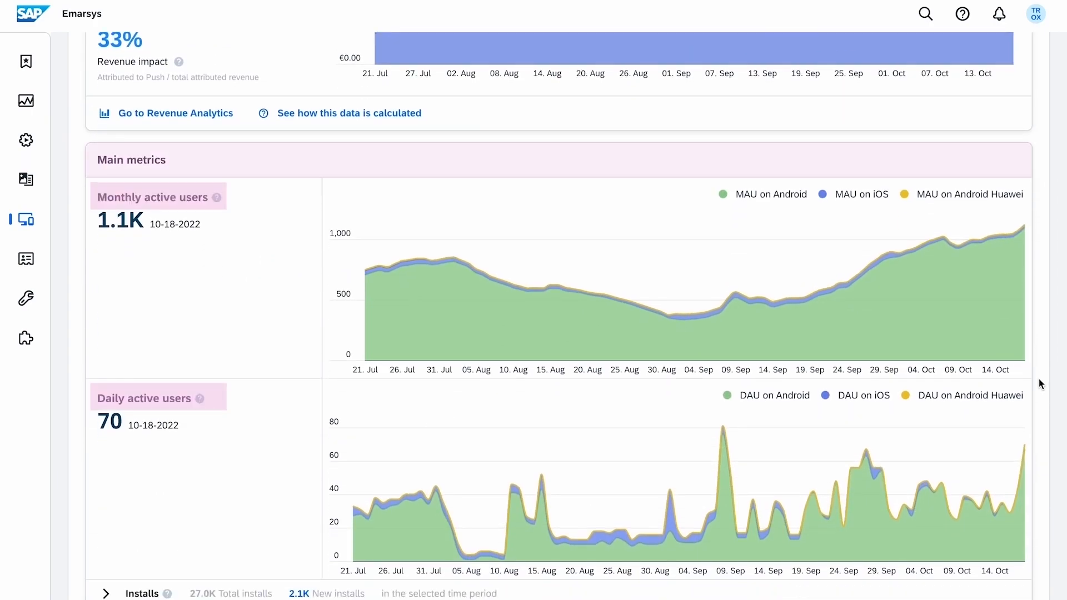
scroll(1042, 384, down, 10)
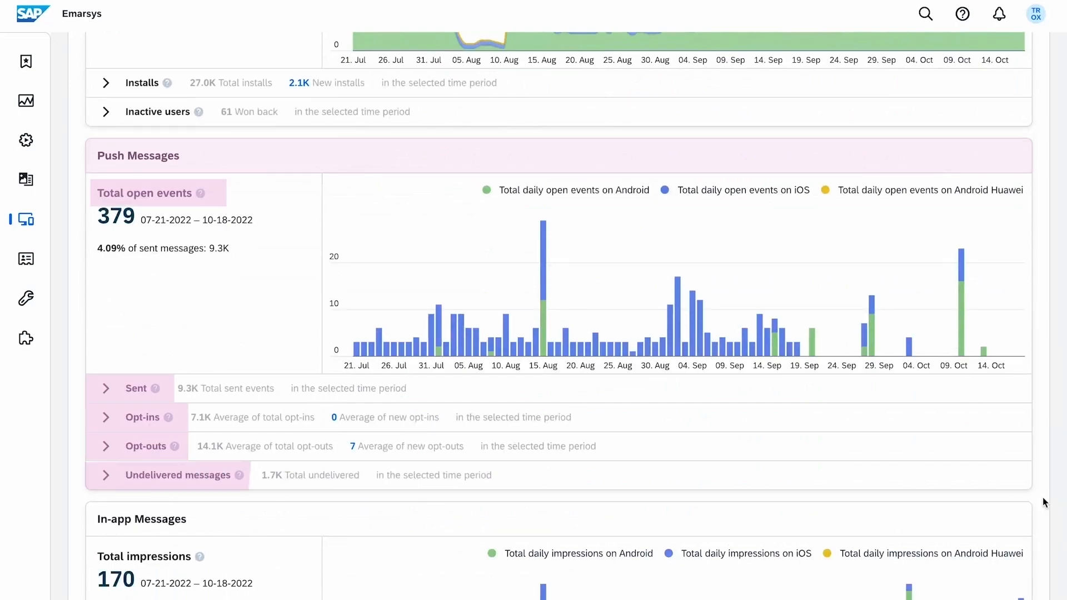
scroll(1043, 502, up, 18)
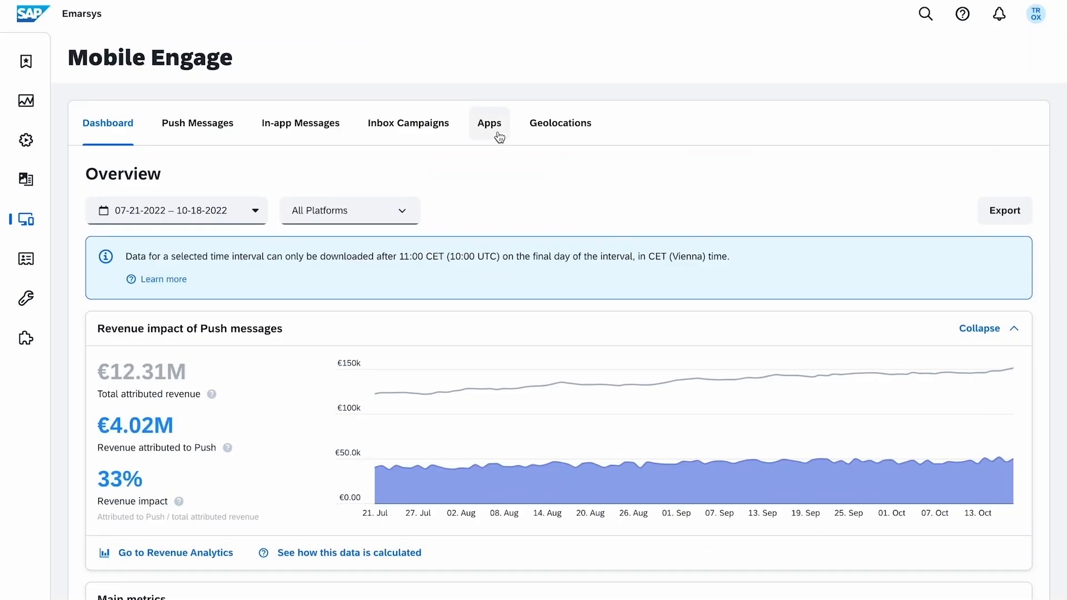
Show the mobile apps with inactive ones included, restore the active-only filter, then view Geolocations.
click(499, 137)
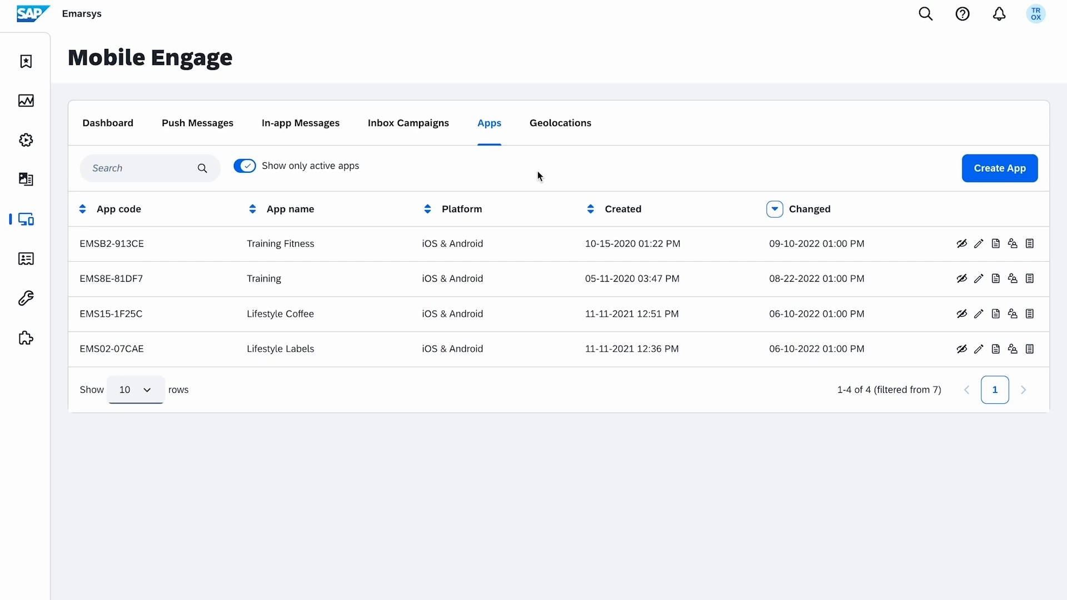
click(999, 251)
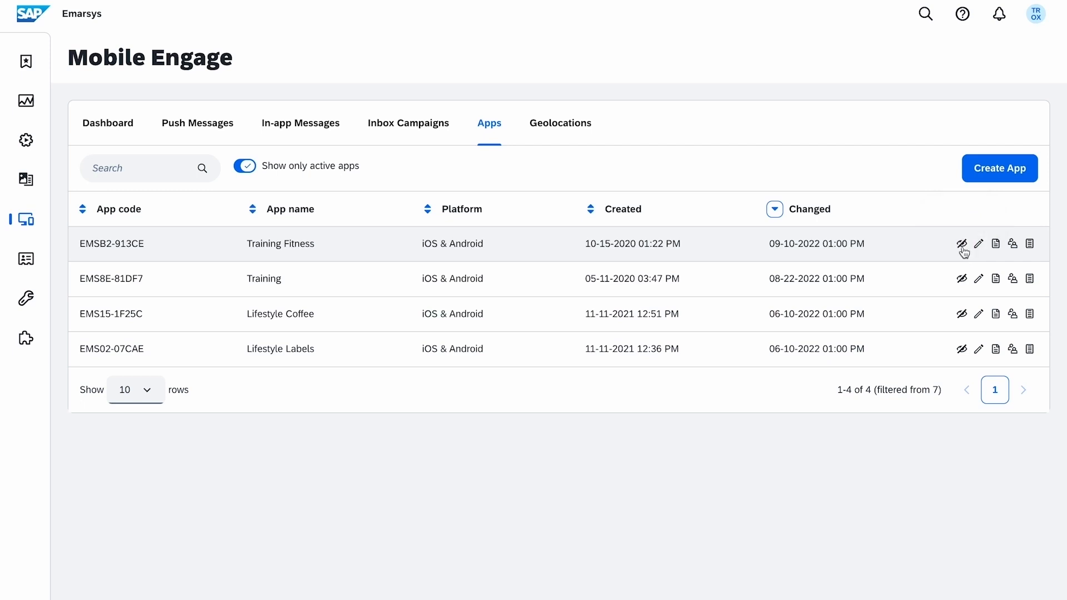
click(246, 169)
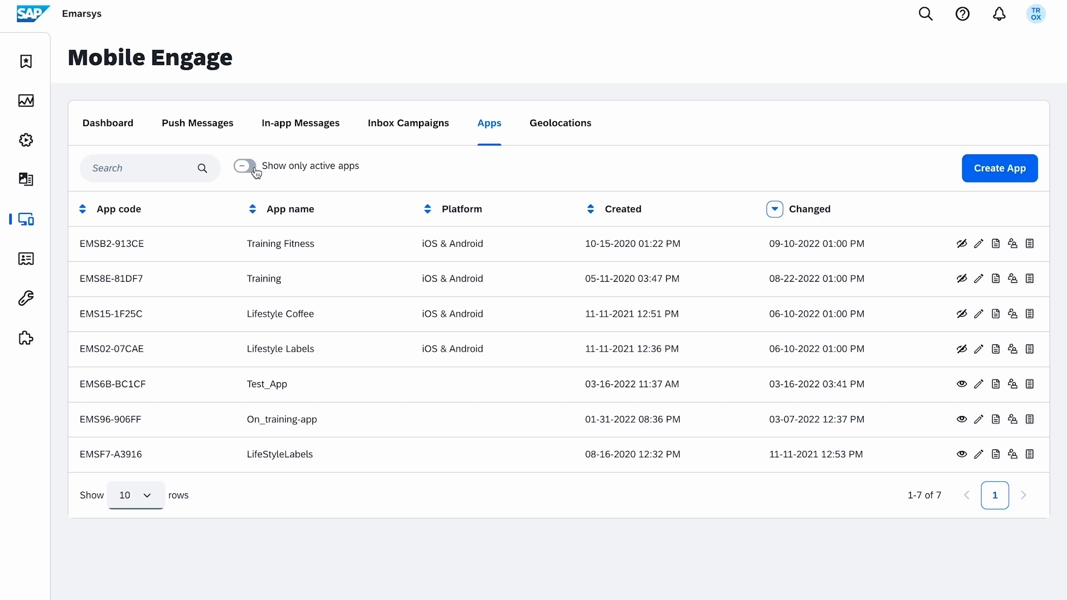
click(247, 164)
click(594, 138)
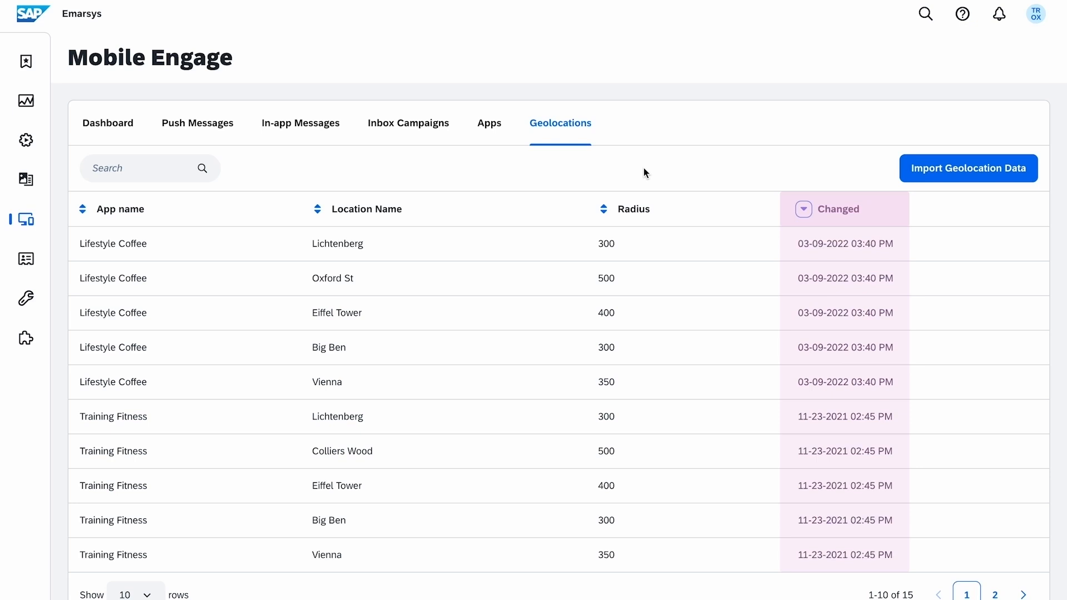
Import geolocation_file.txt as Lifestyle Coffee's geolocation data, then go to the Push Messages list.
click(956, 175)
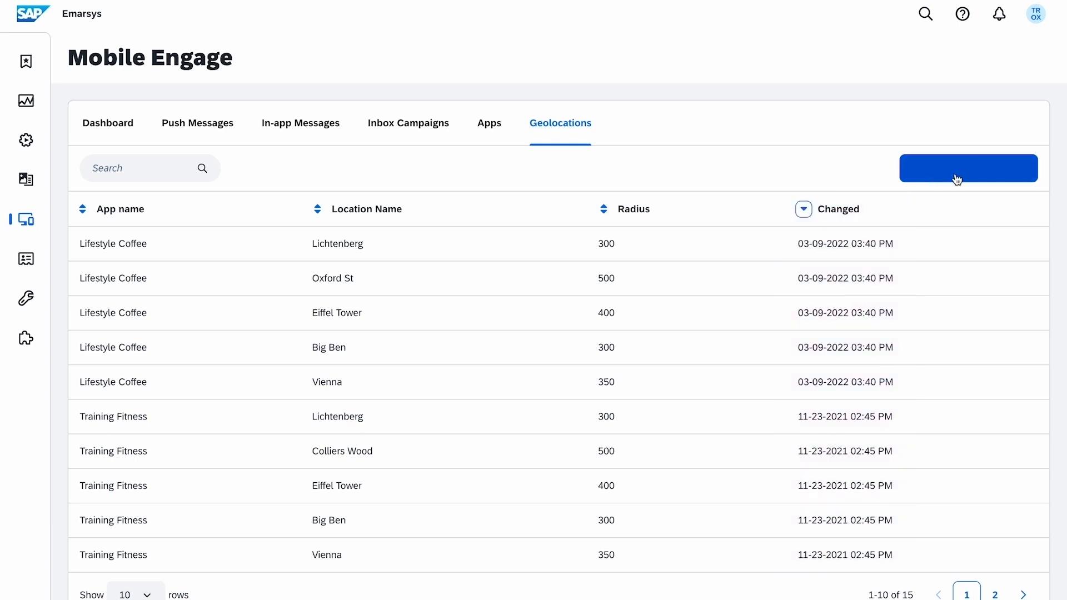
click(766, 300)
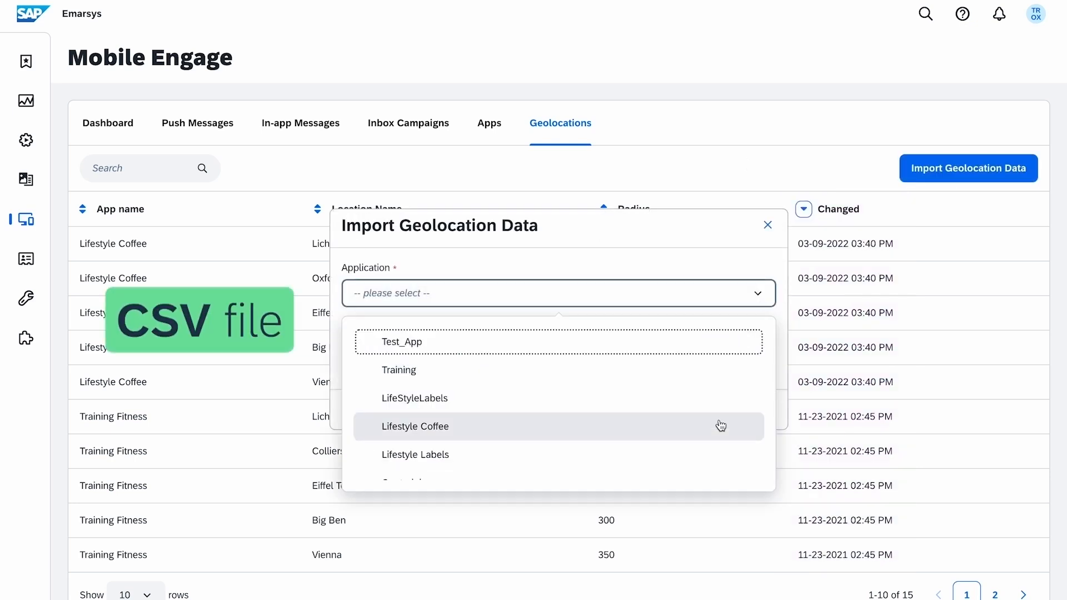
click(720, 426)
click(734, 356)
click(497, 219)
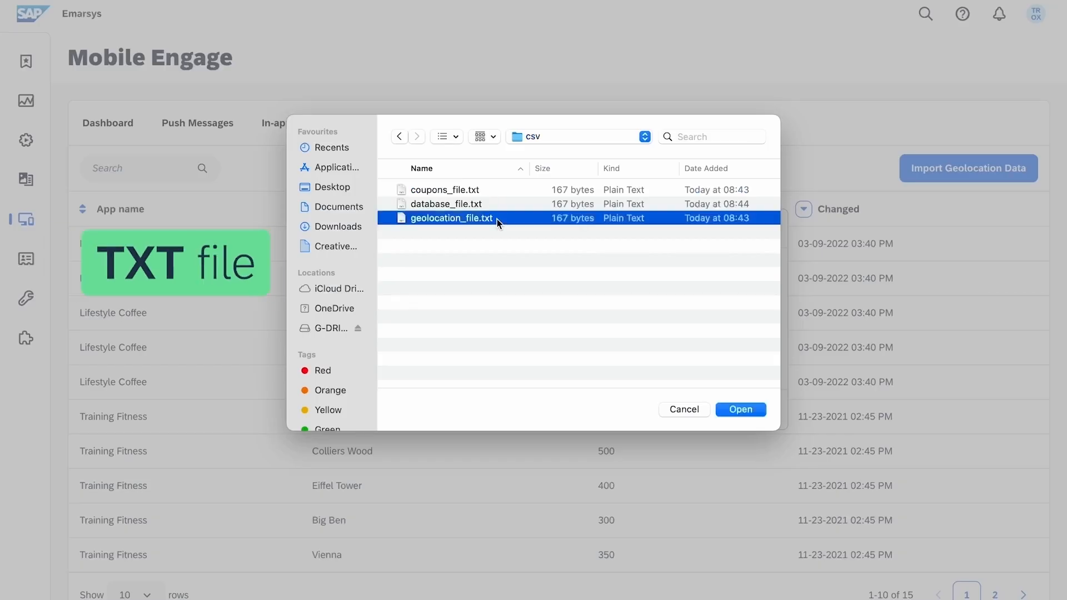
key(space)
key(space)
click(741, 409)
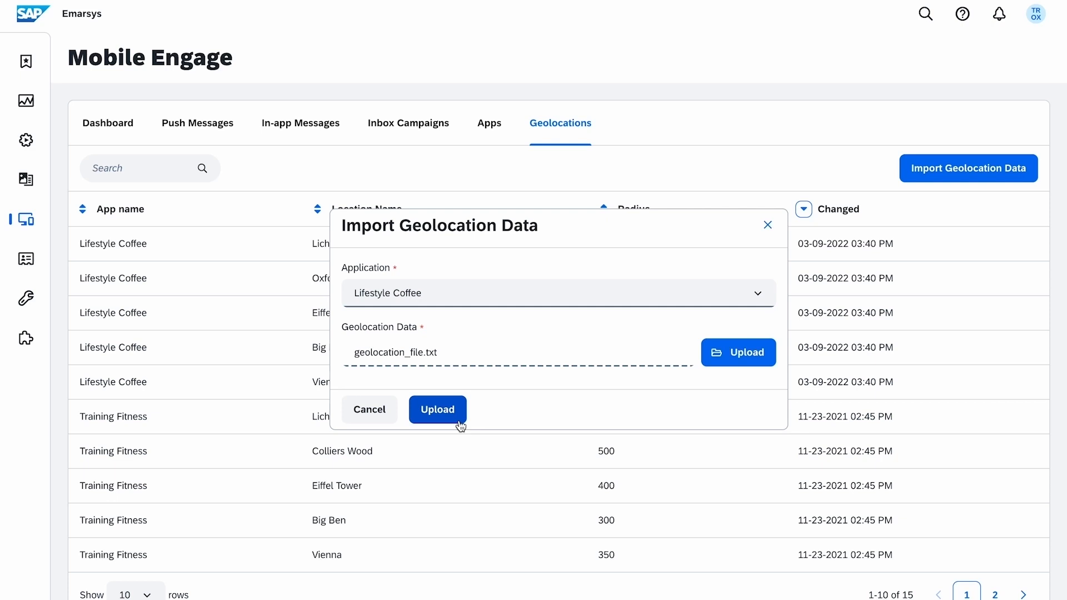
click(460, 421)
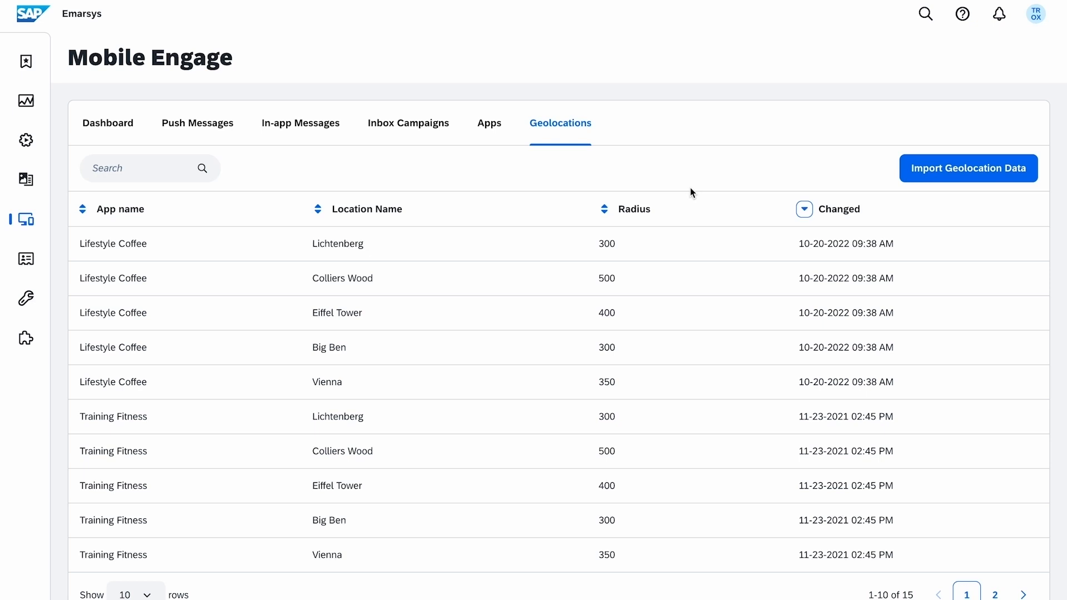
click(229, 135)
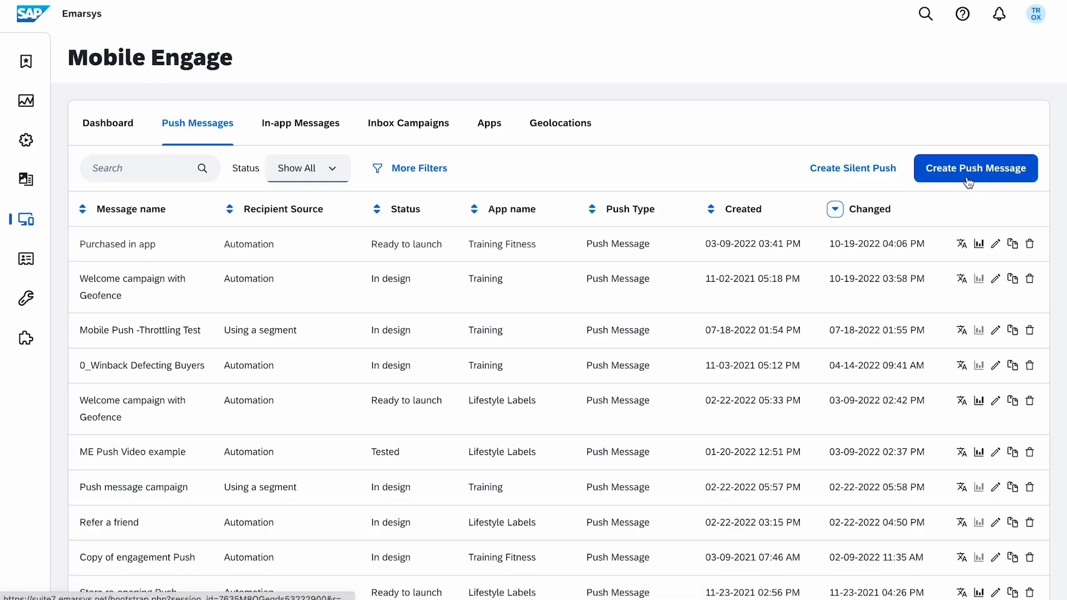
Create a push named 'Winback inactive app users' for Lifestyle Coffee with Automation as recipient source.
click(967, 181)
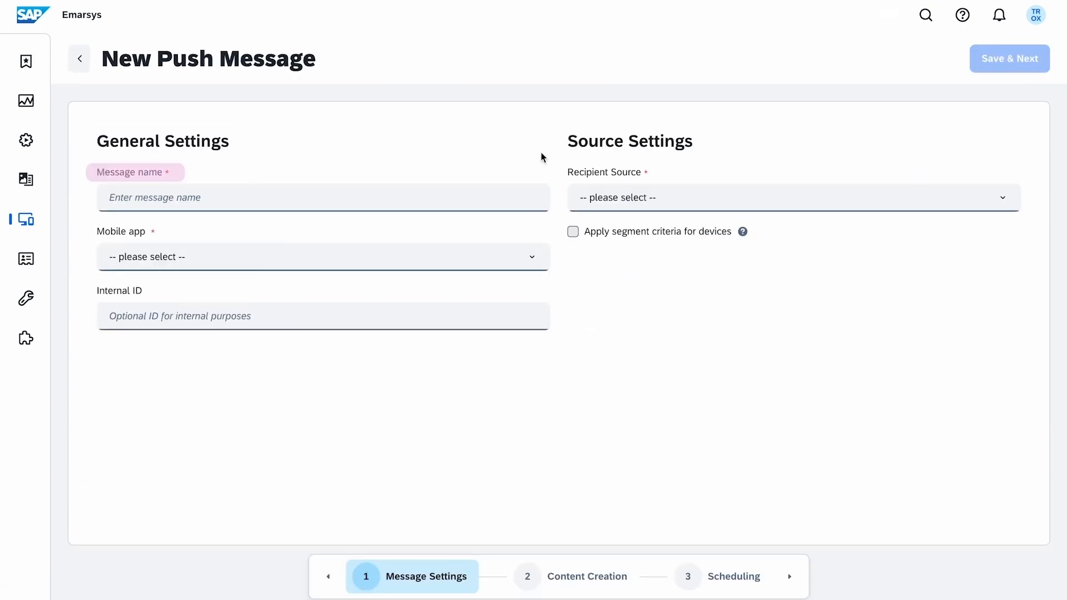
click(528, 198)
text(Winback inactive app users)
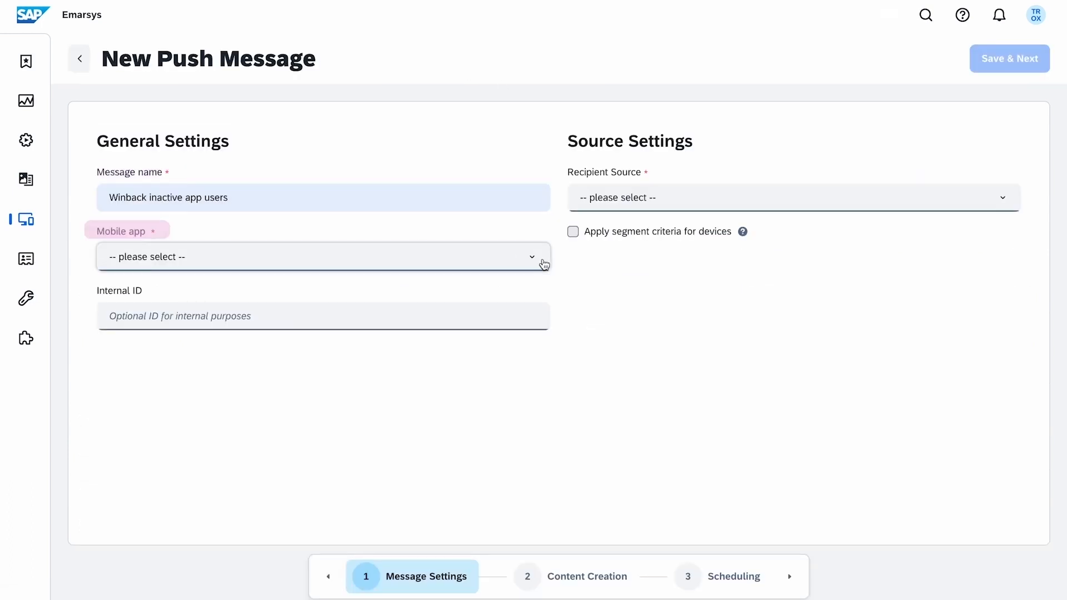
click(535, 266)
click(478, 418)
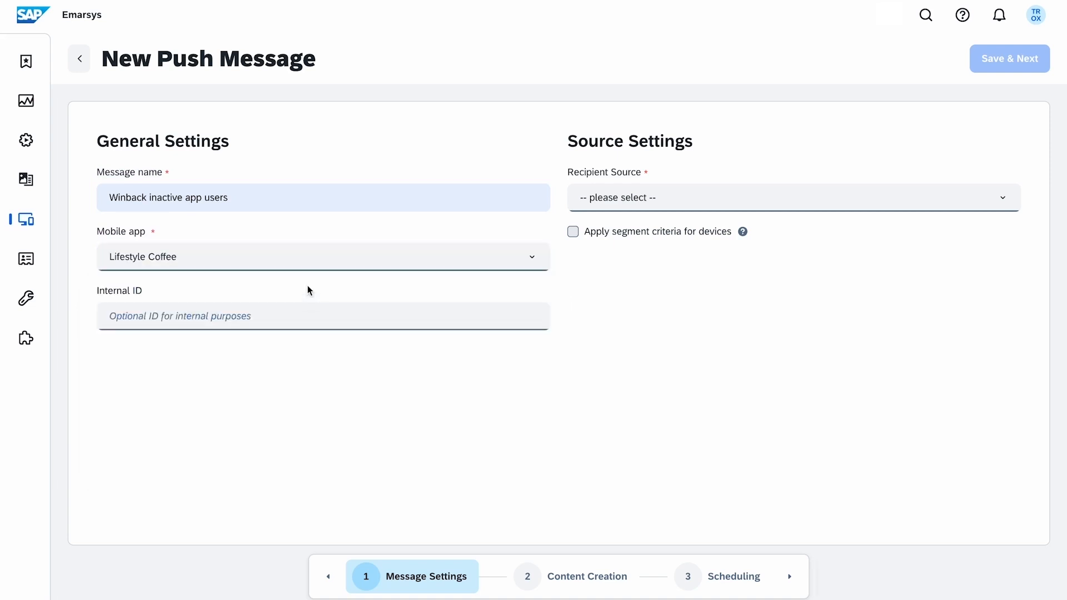
click(579, 207)
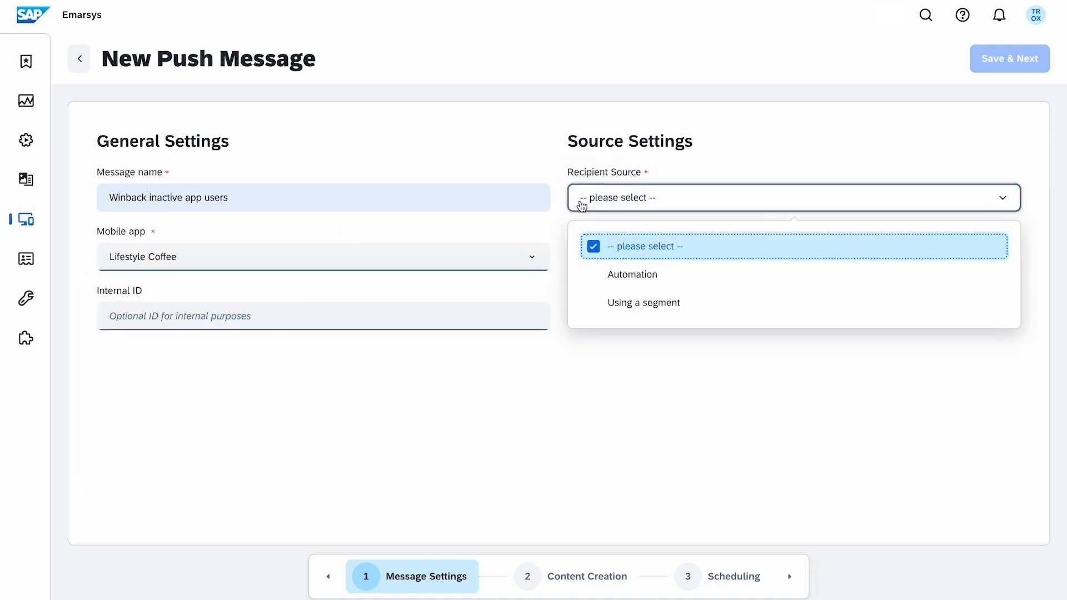
click(745, 275)
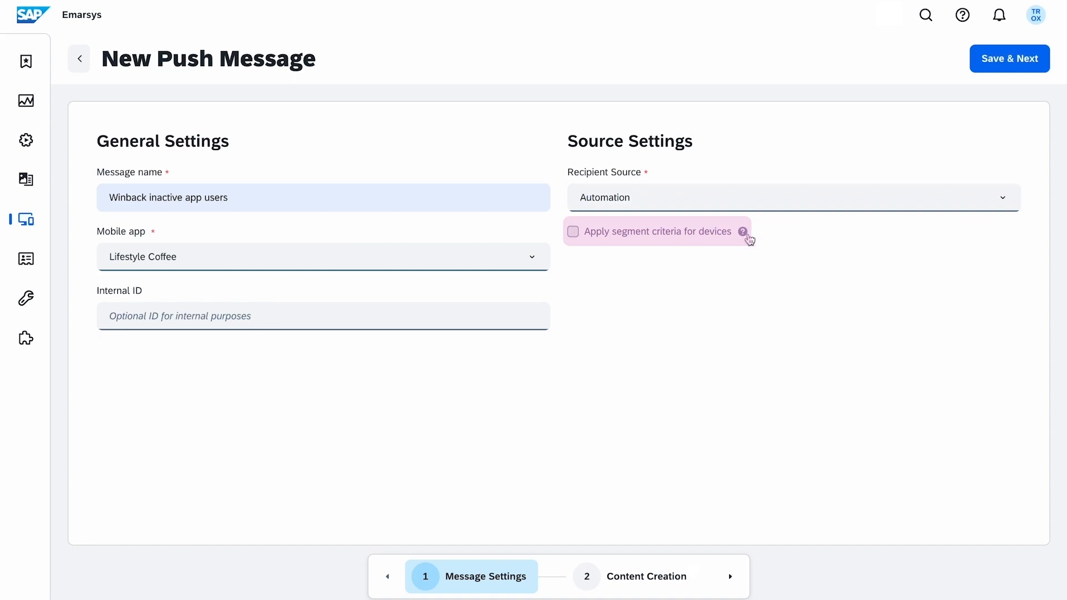
mouse_move(747, 236)
Try the iOS User device segment, remove it again, enter internal ID 1058 and save the settings.
click(573, 231)
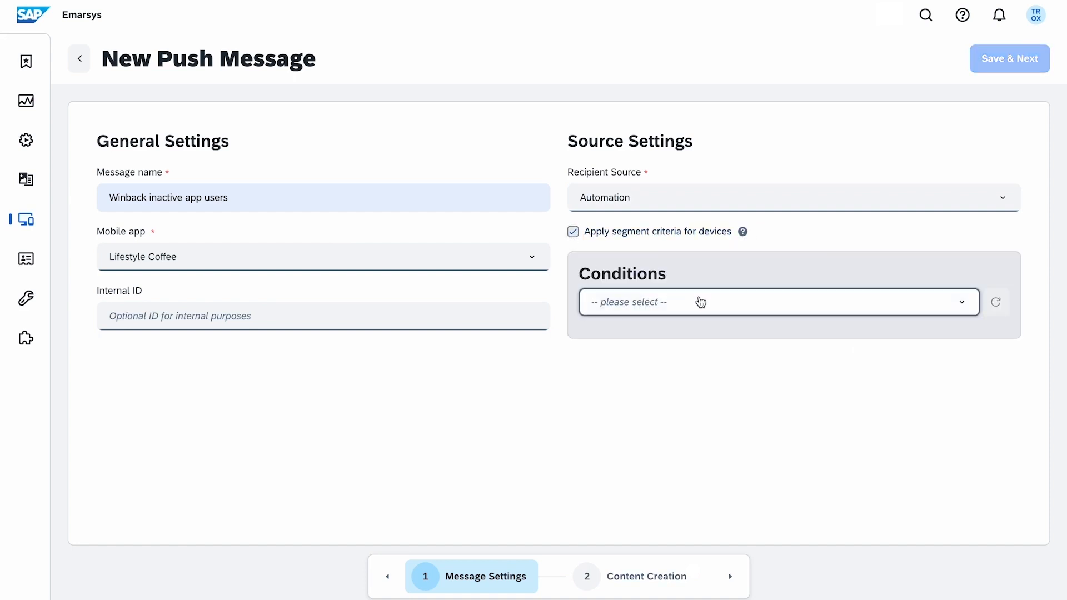
click(699, 301)
text(io)
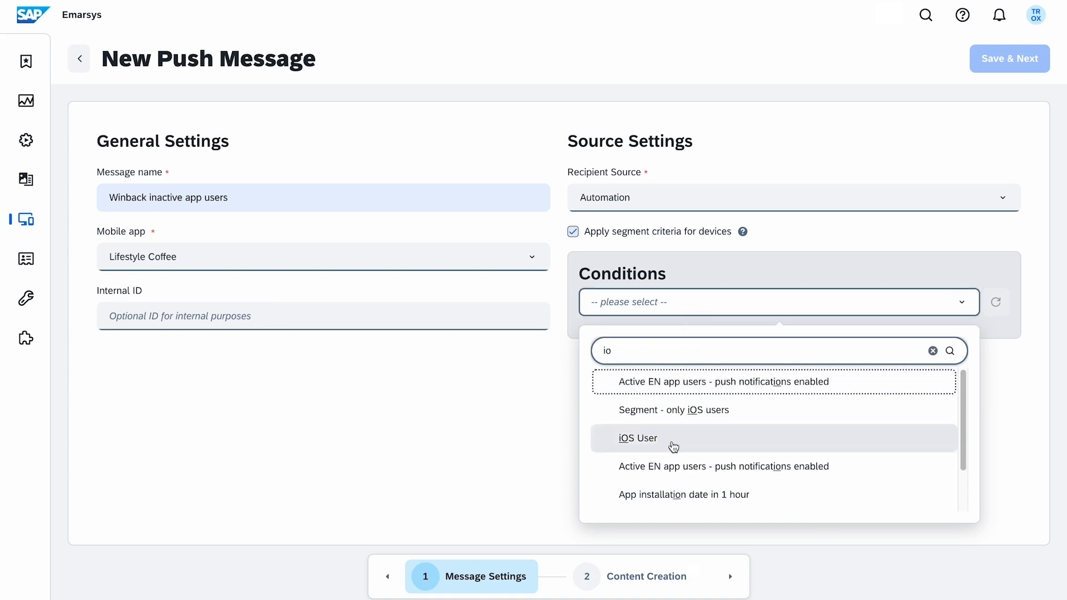
click(674, 444)
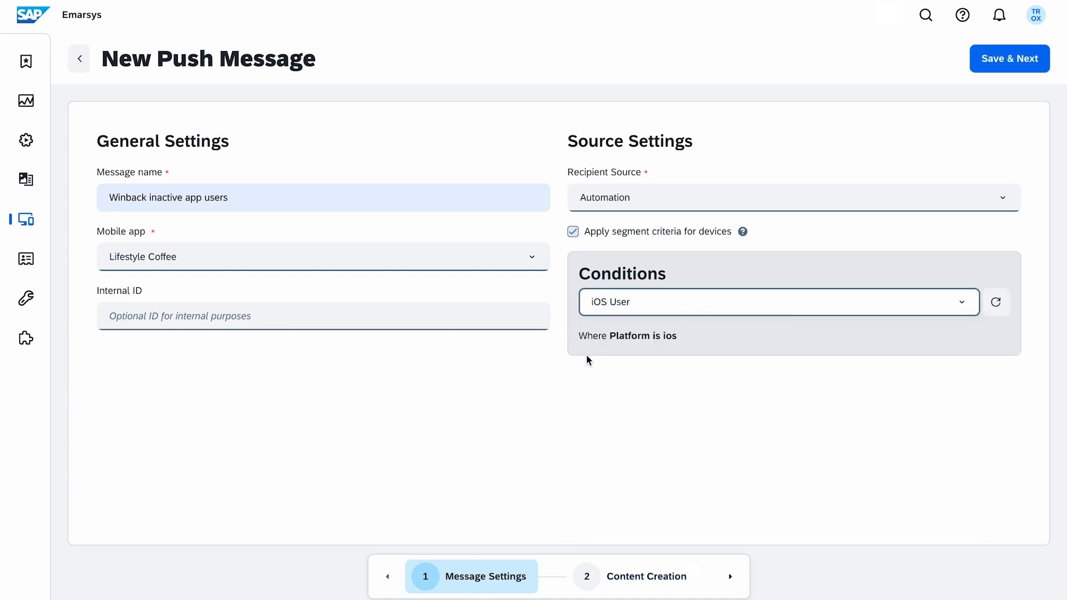
click(572, 231)
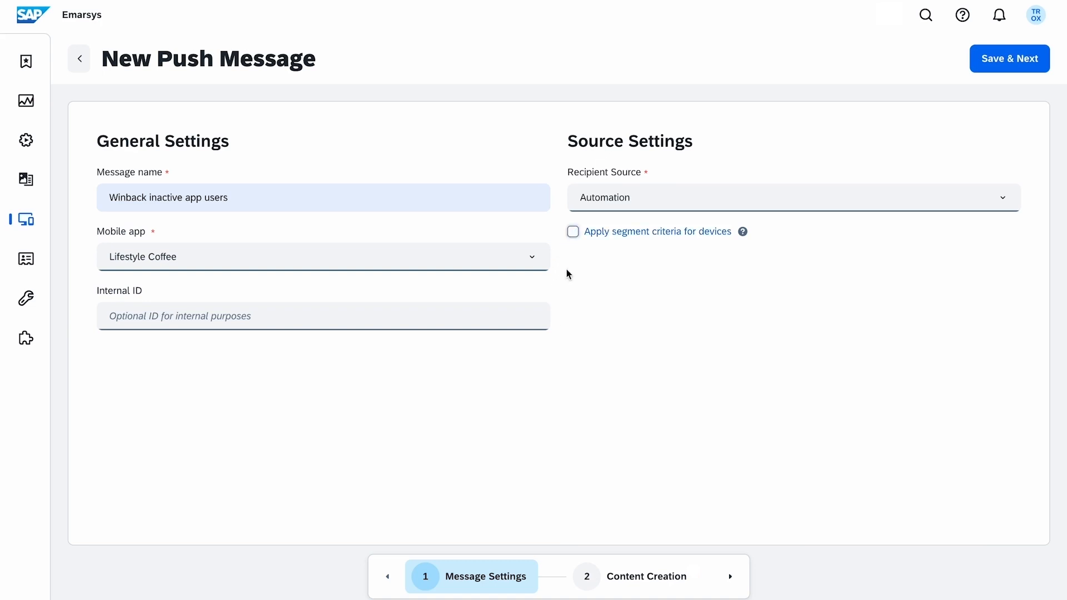
click(528, 316)
text(105)
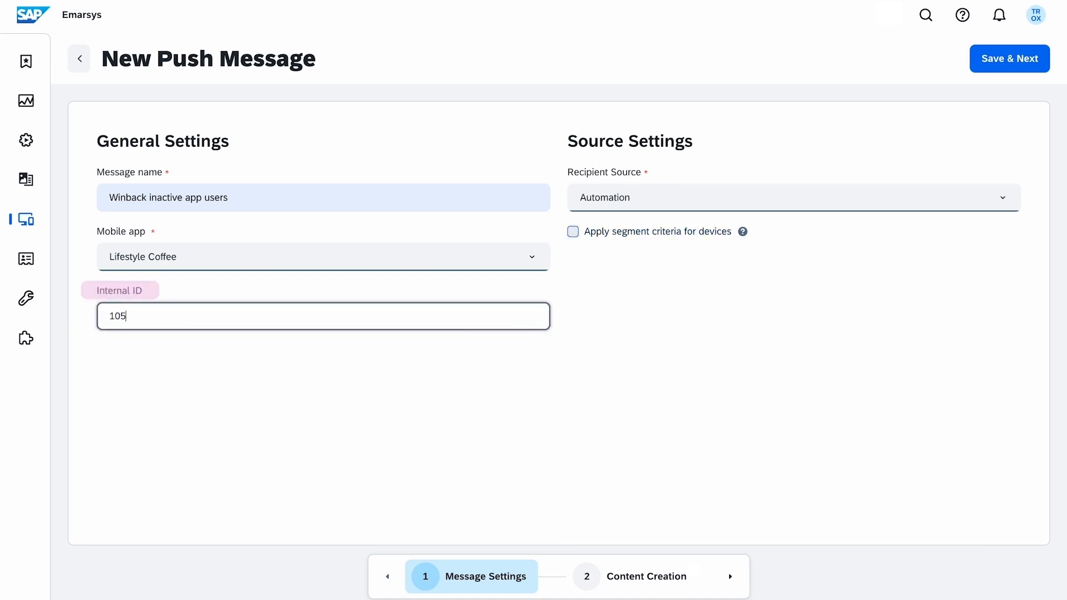
text(8)
click(446, 372)
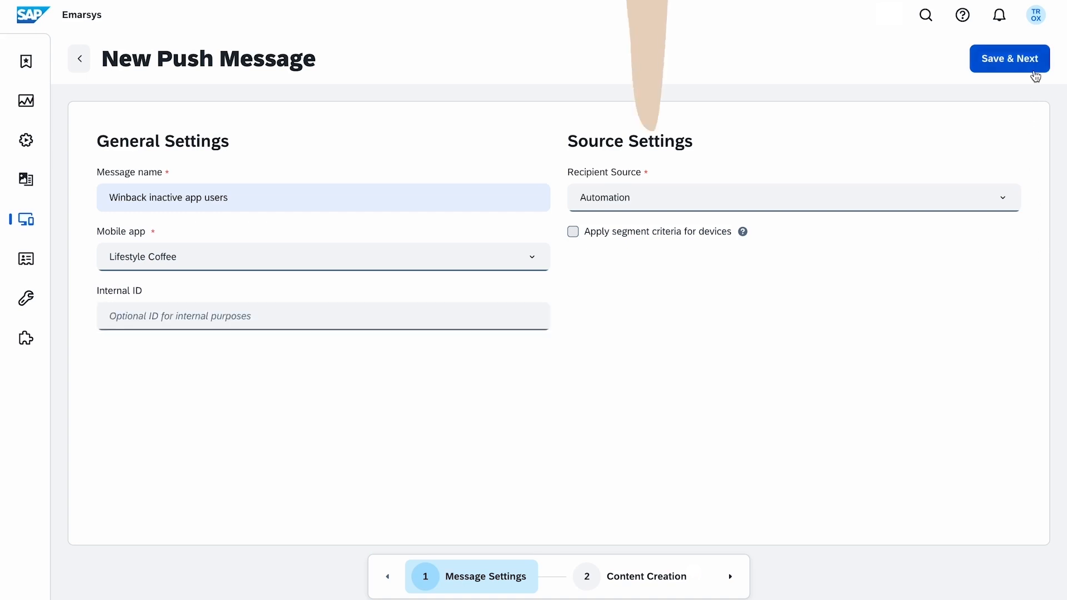
click(1035, 76)
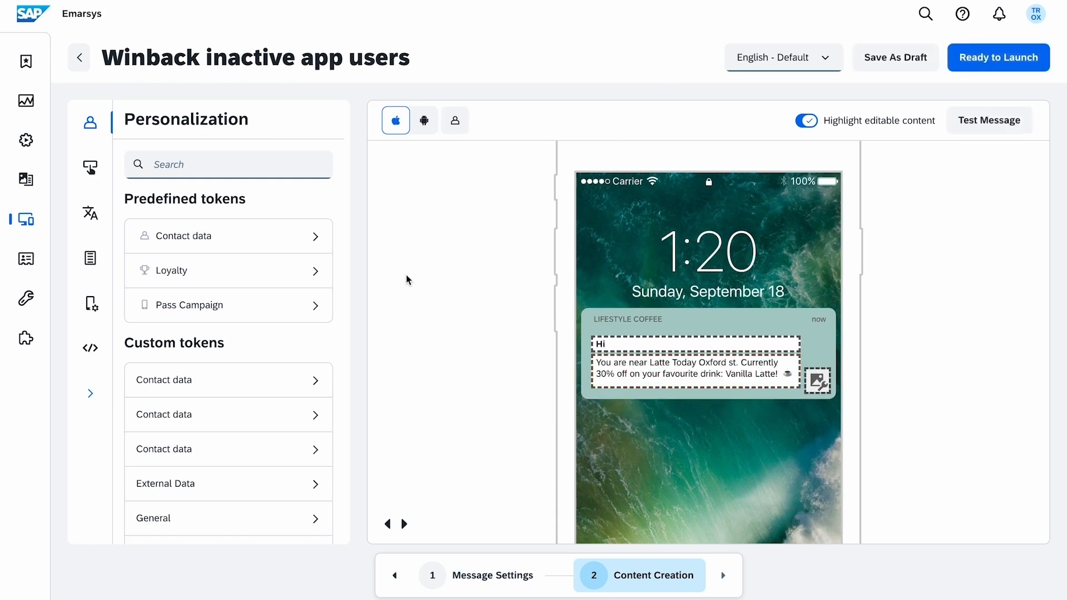
Insert the First Name token after 'Hi' and attach Welcome.png from the Media Database.
click(315, 239)
drag(190, 343, 675, 344)
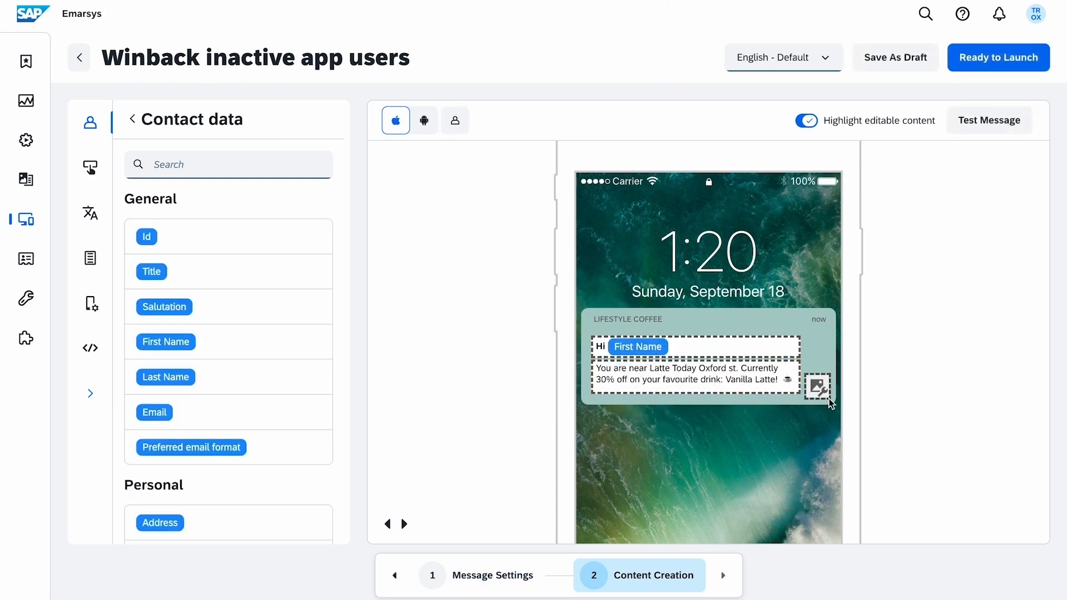
click(818, 386)
click(725, 205)
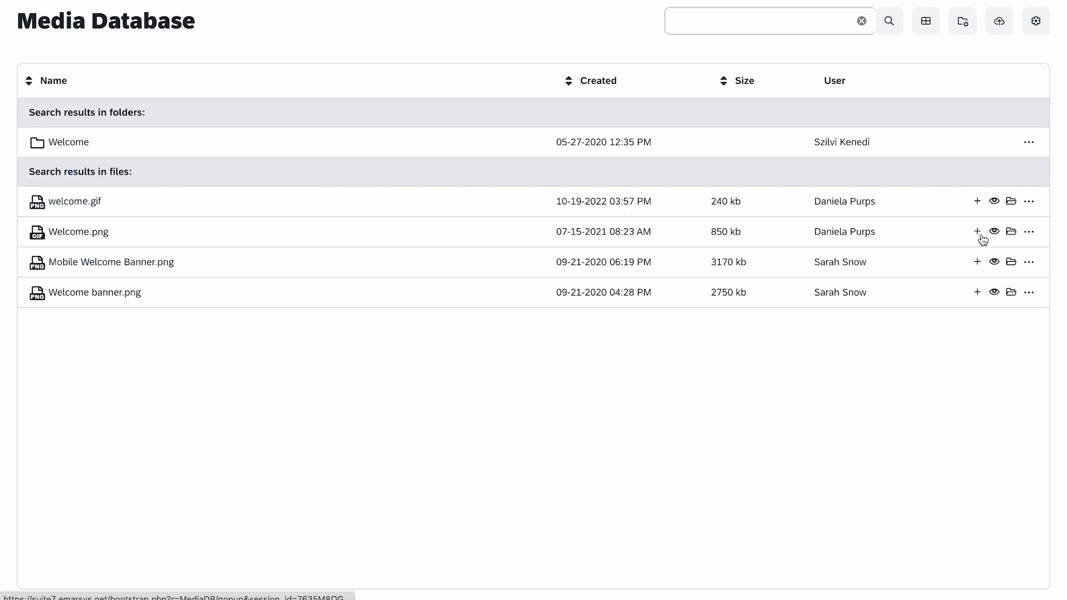
click(978, 232)
click(450, 509)
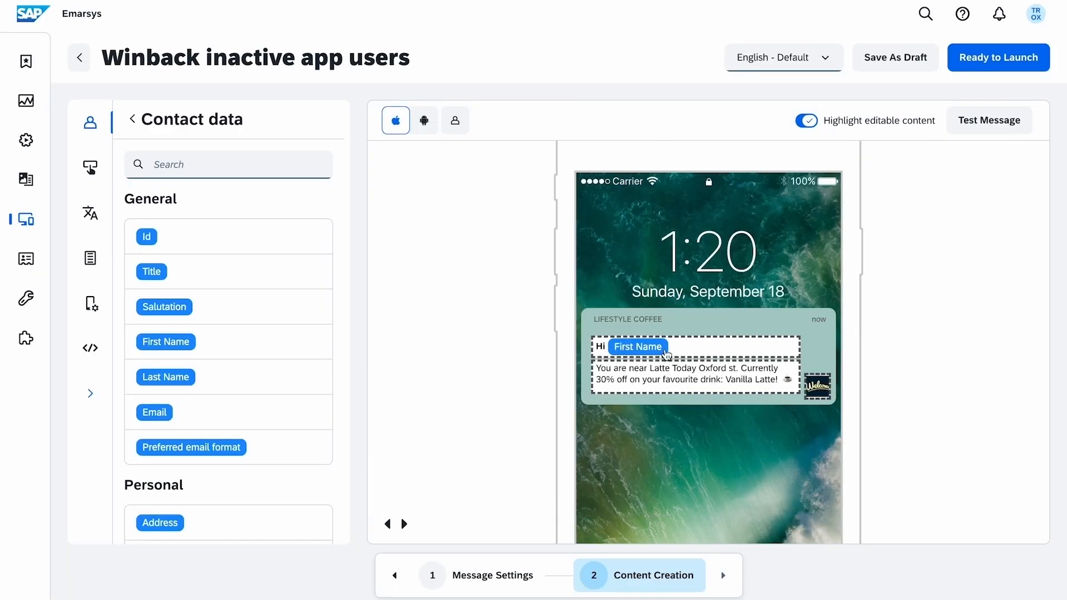
Set the First Name token's fallback text to 'there'.
click(665, 349)
text(there)
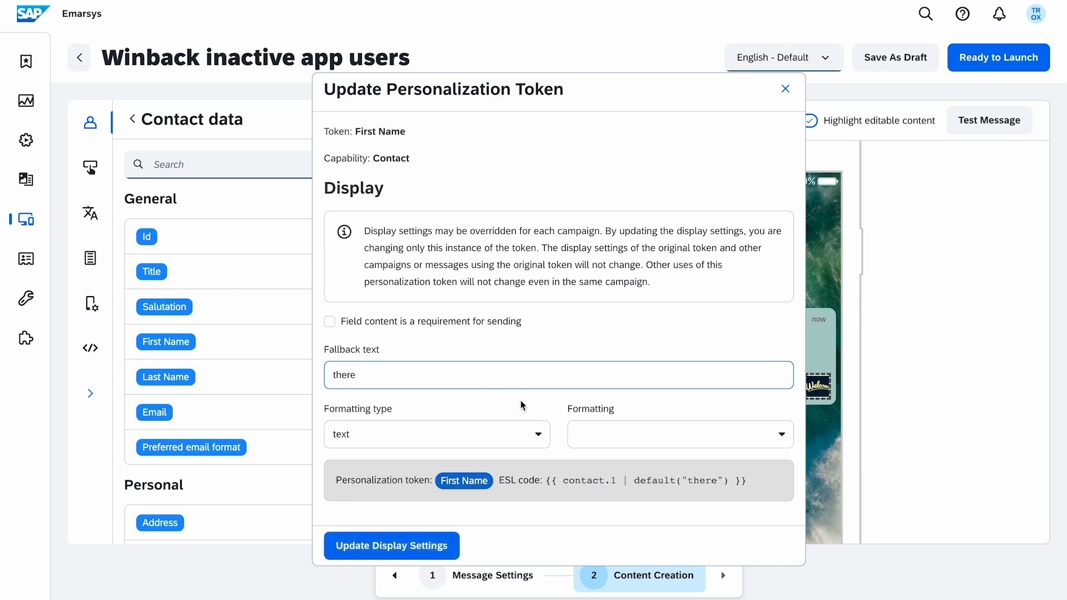
key(Tab)
click(459, 545)
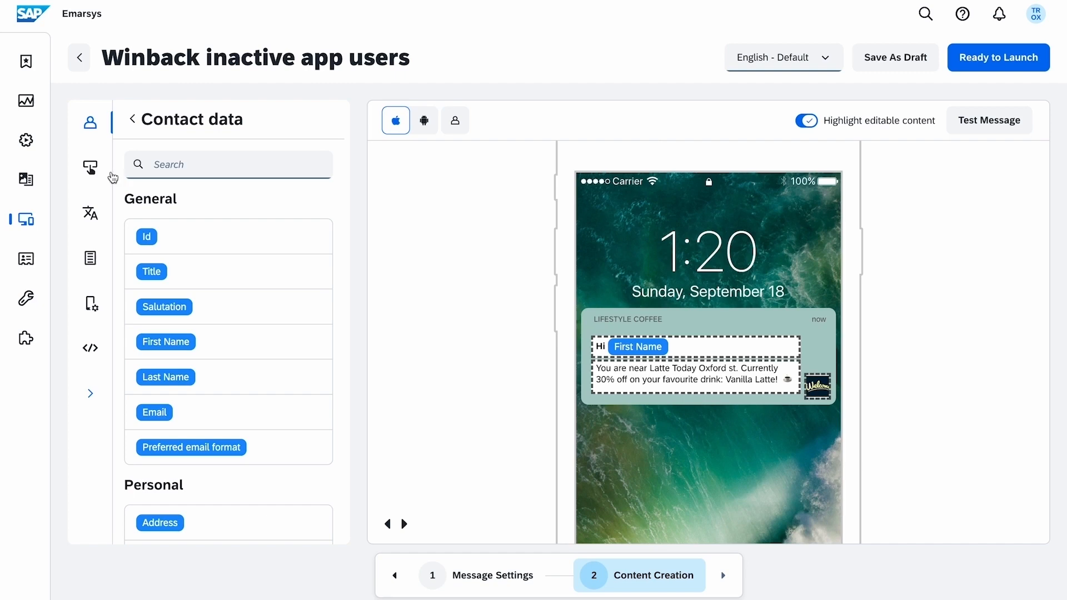
click(90, 166)
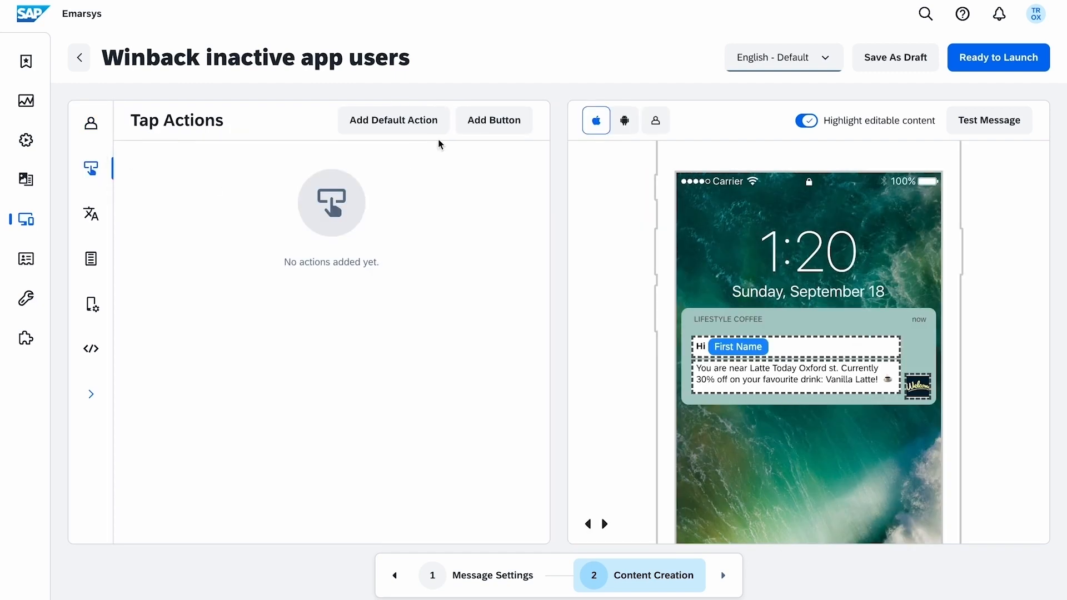
click(510, 130)
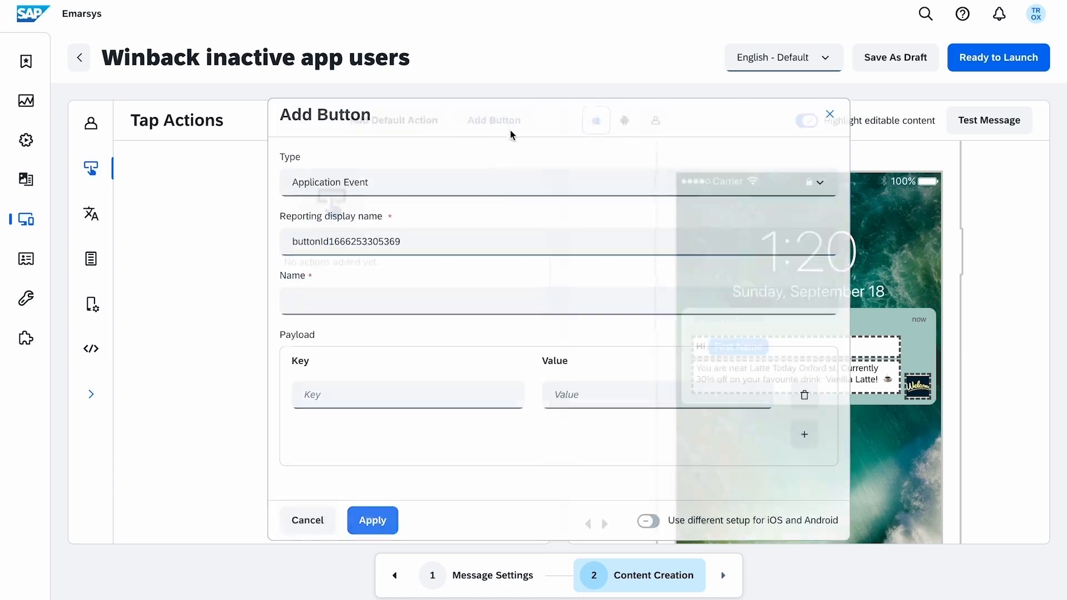
click(469, 184)
click(437, 318)
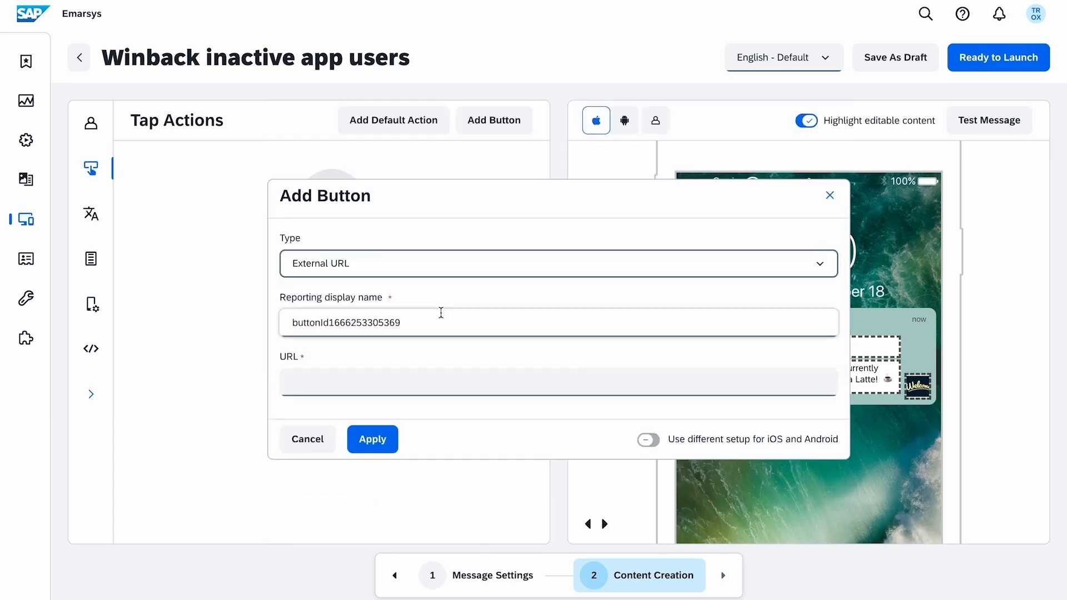
click(420, 376)
text(http://lifestylecoffee.com)
click(398, 453)
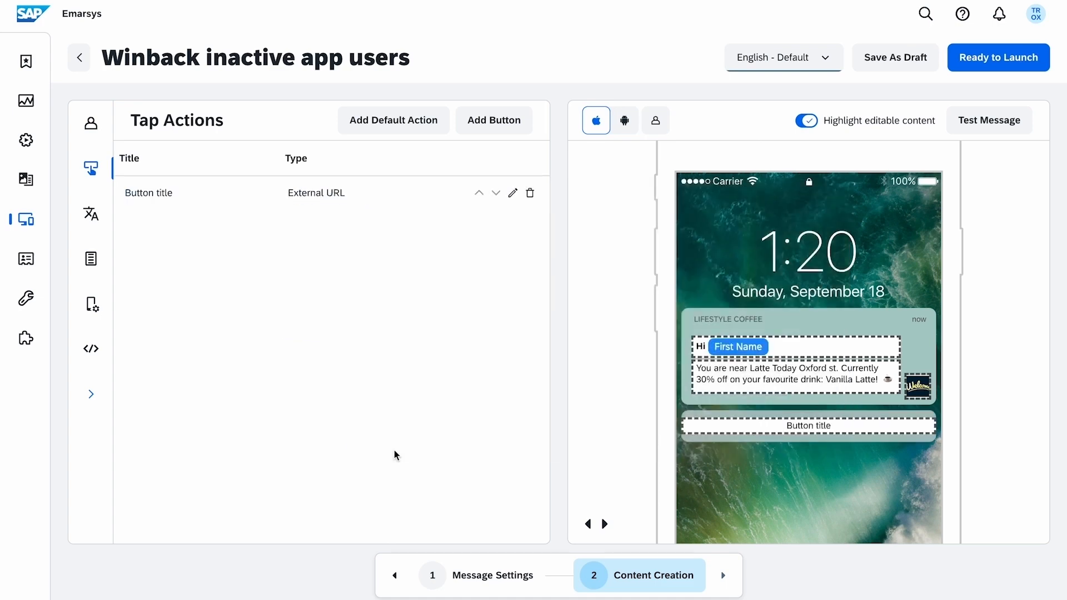
triple_click(811, 426)
text(I'll)
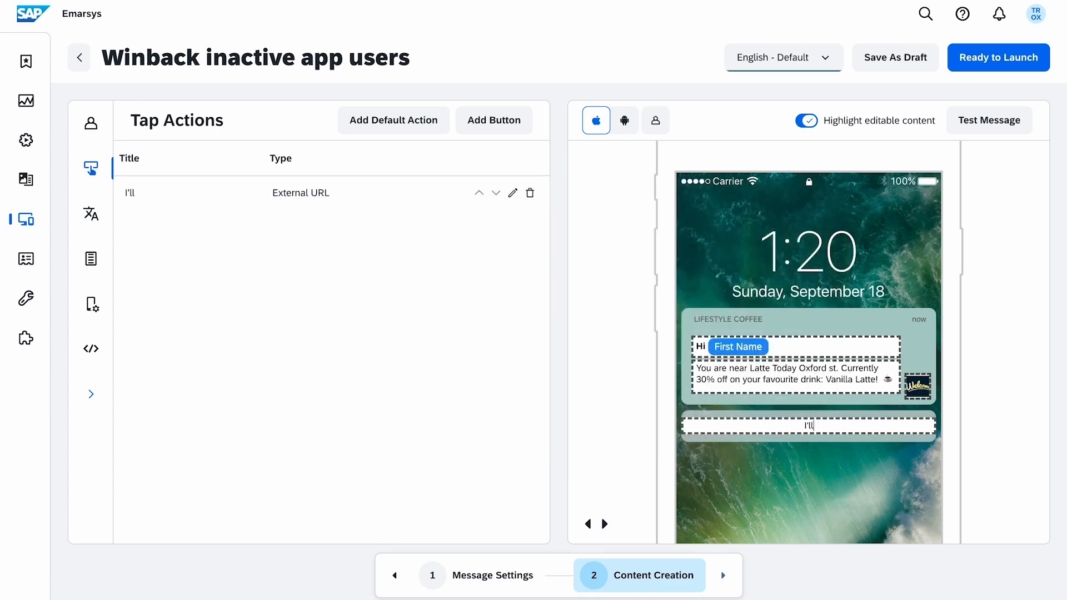
text( take the Latte!)
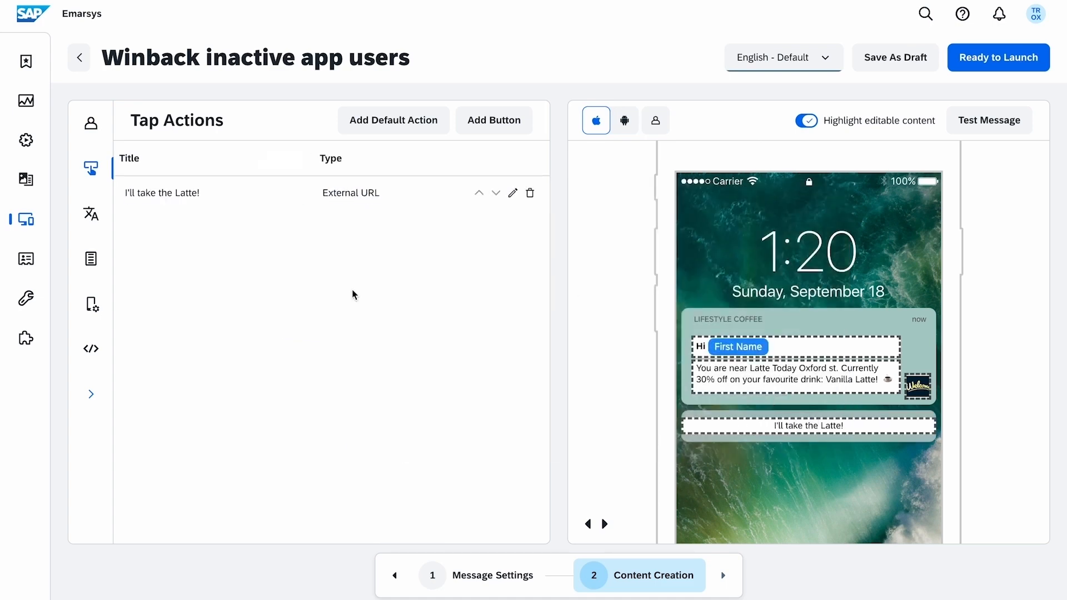
click(90, 214)
Review the language list, custom data fields and platform-specific push settings without changing anything.
click(244, 175)
scroll(239, 305, down, 5)
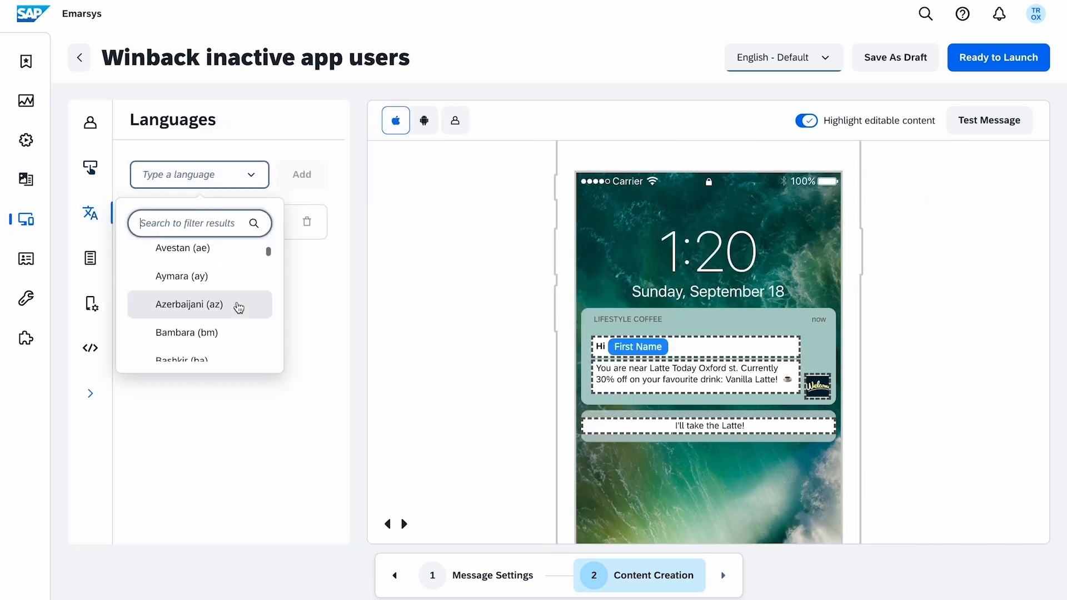
scroll(239, 306, down, 10)
click(311, 341)
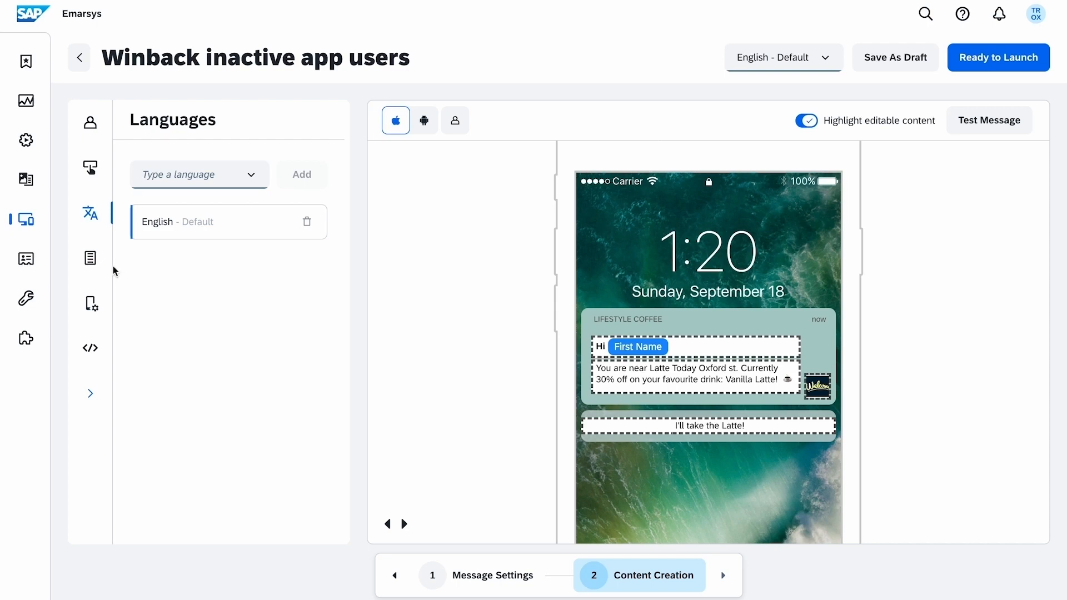
click(90, 258)
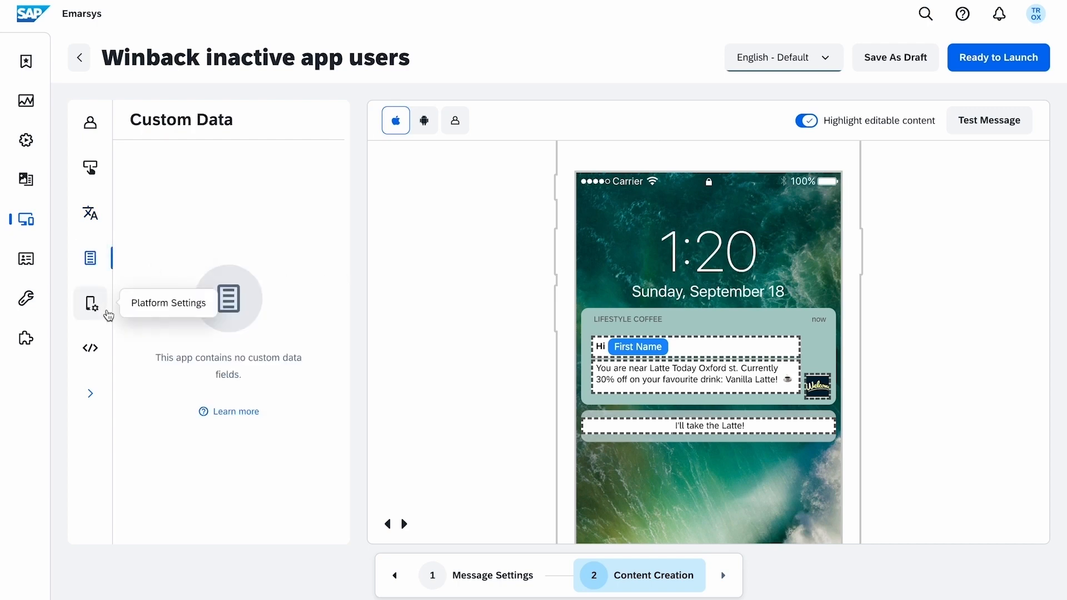
click(92, 304)
scroll(315, 338, down, 4)
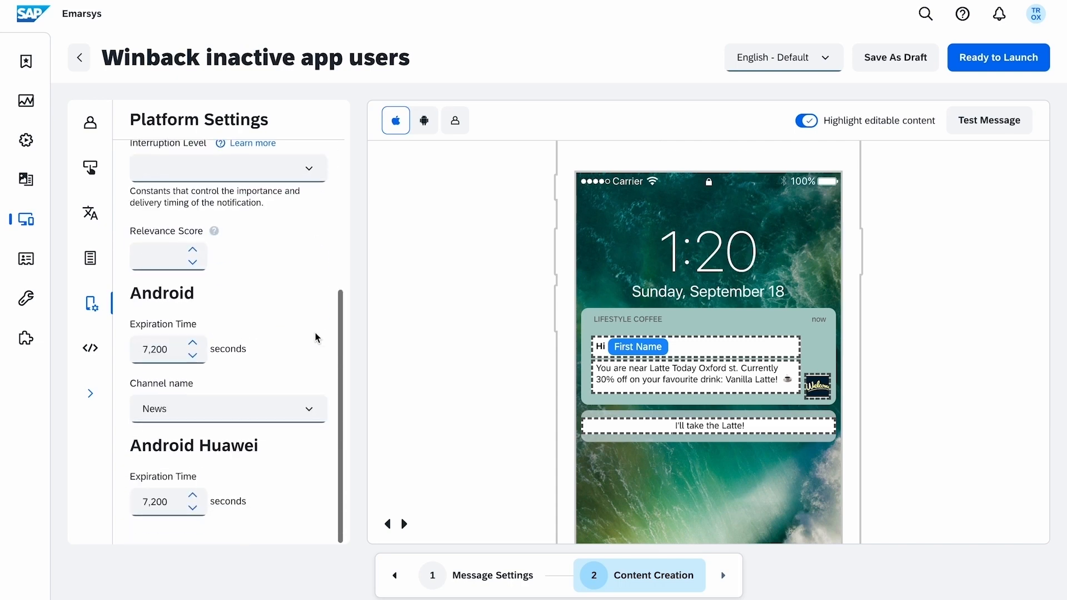
scroll(315, 337, up, 4)
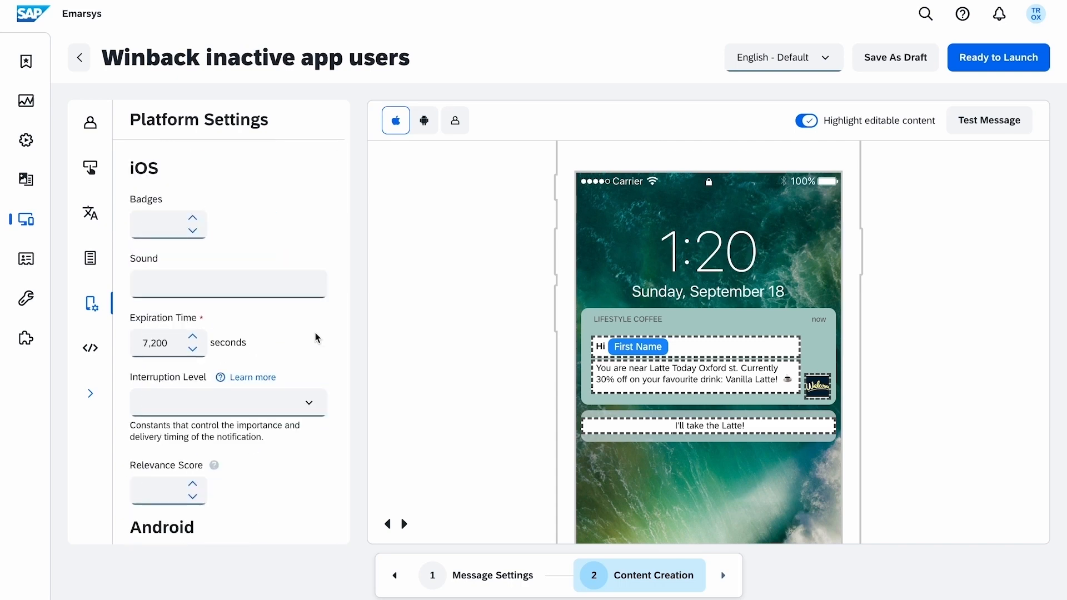
Compare the Android and iOS previews, settle on Android, and bring up Contact Preview.
click(424, 128)
click(399, 129)
click(425, 131)
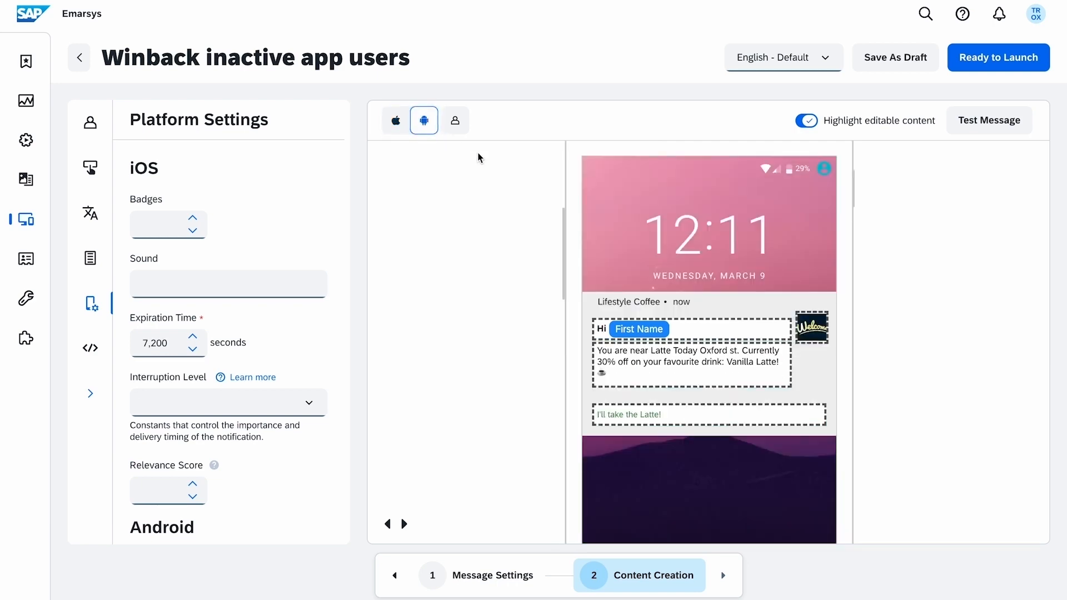
click(460, 132)
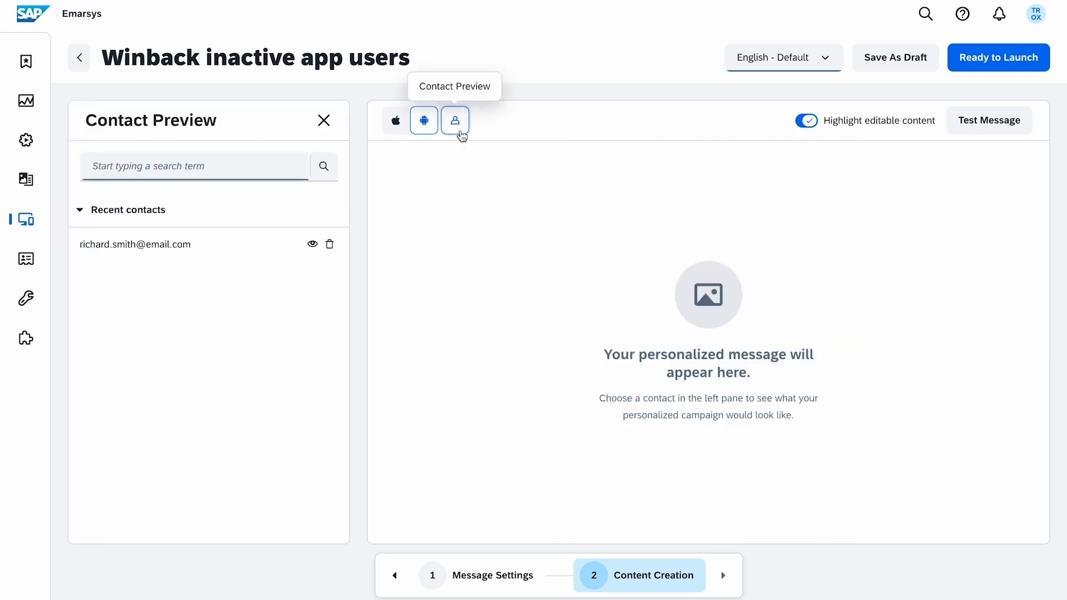
Preview the push personalised for the recent contact on iOS and send a test to the contact's e-mail address.
click(316, 253)
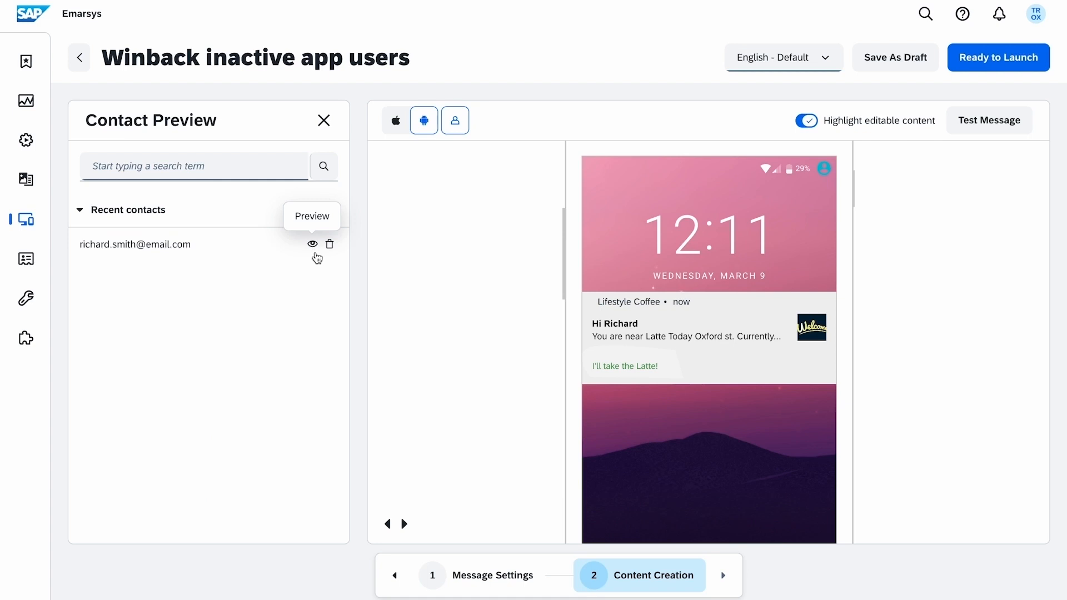
click(394, 123)
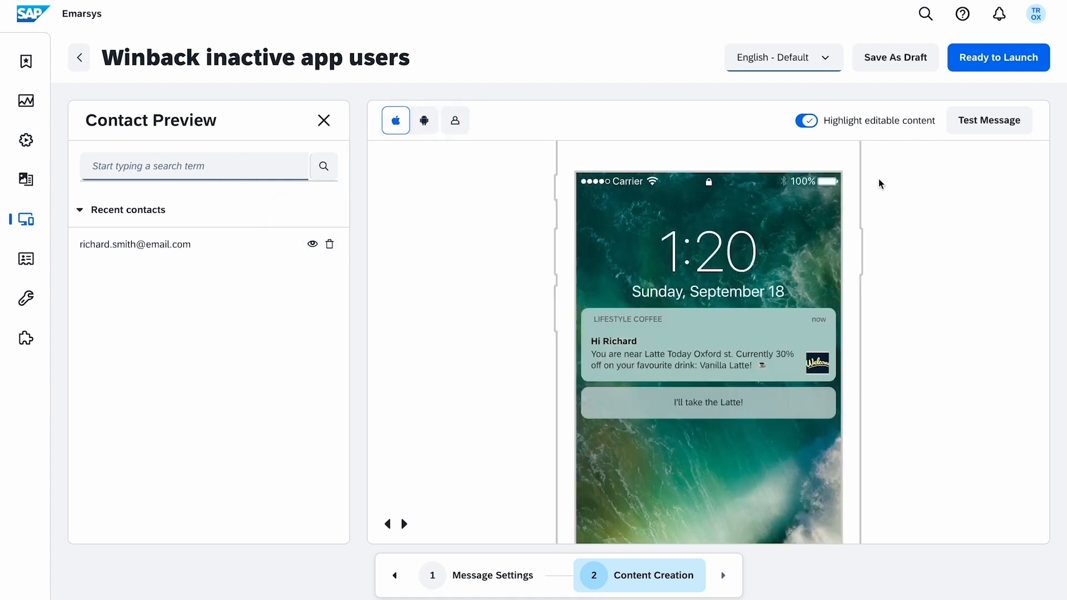
click(978, 127)
click(498, 384)
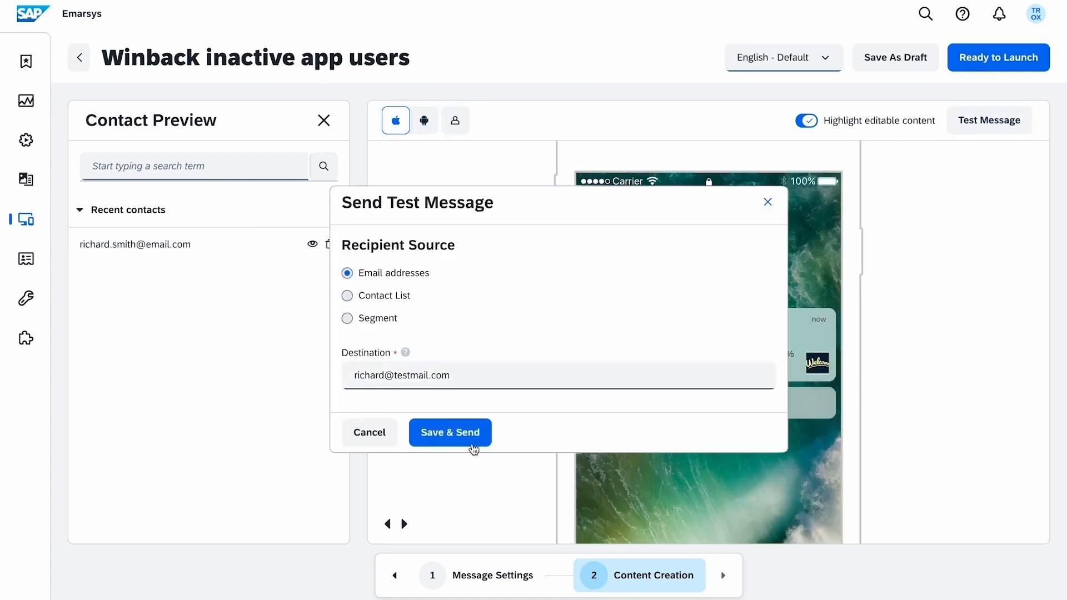
click(472, 437)
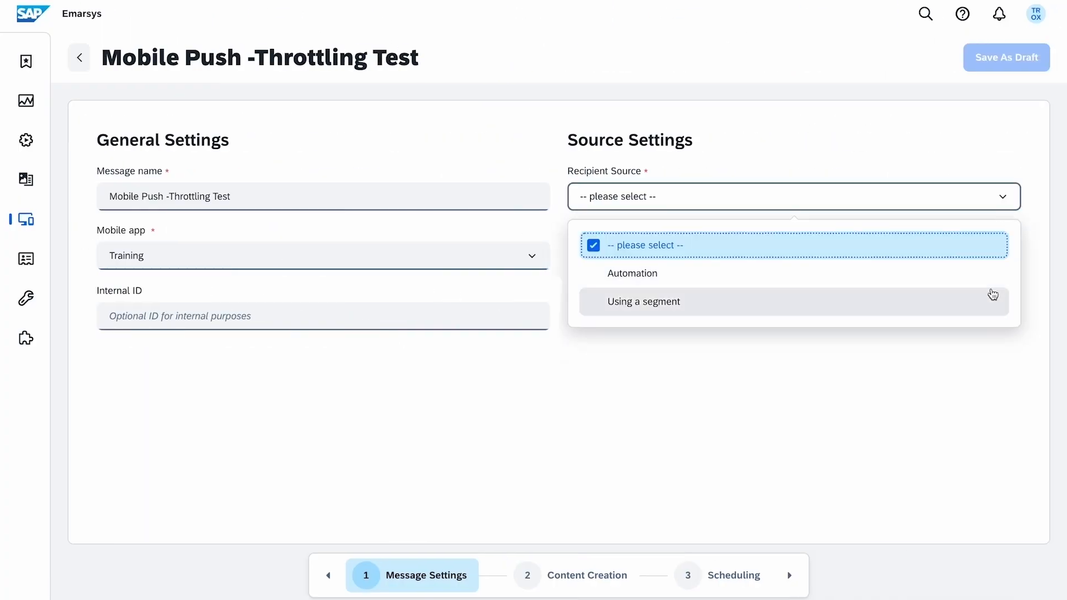
Target the Active EN app users - push notifications enabled segment at 2000 messages per minute, then launch.
click(926, 295)
click(932, 261)
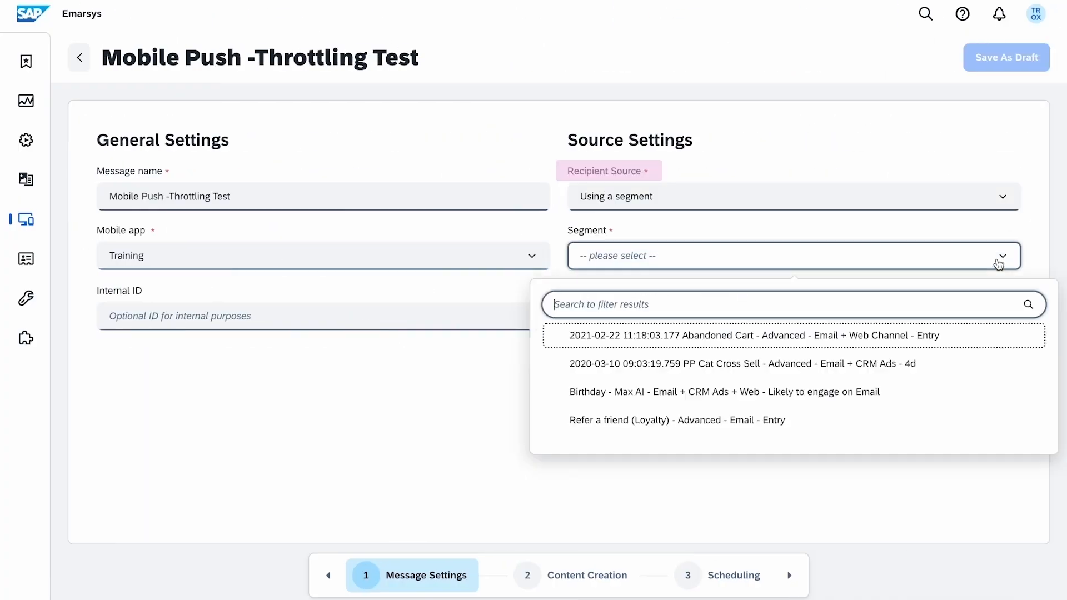
text(en user)
click(835, 400)
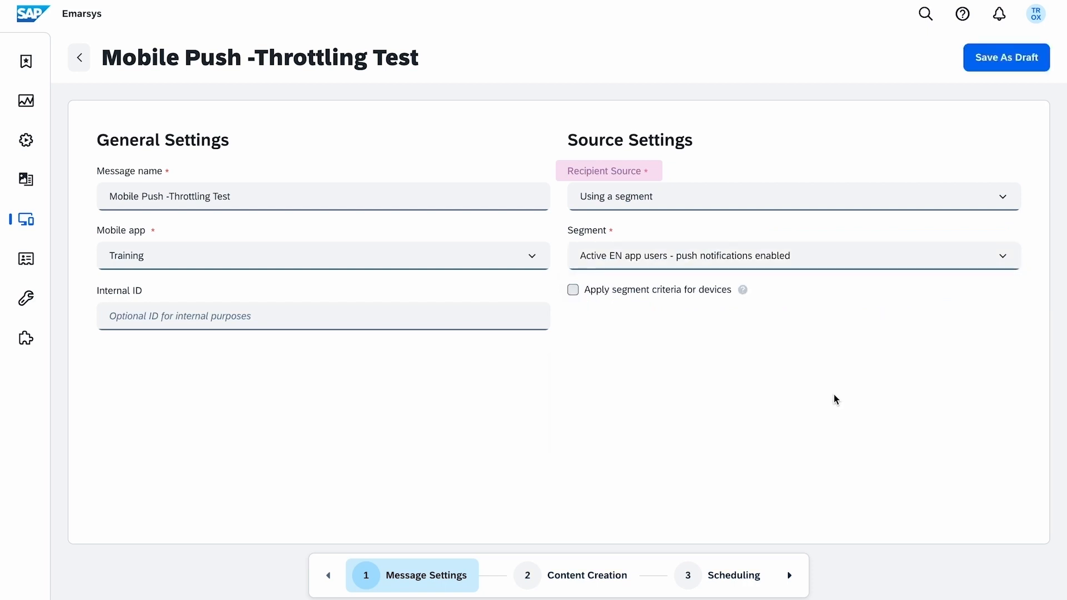
click(720, 575)
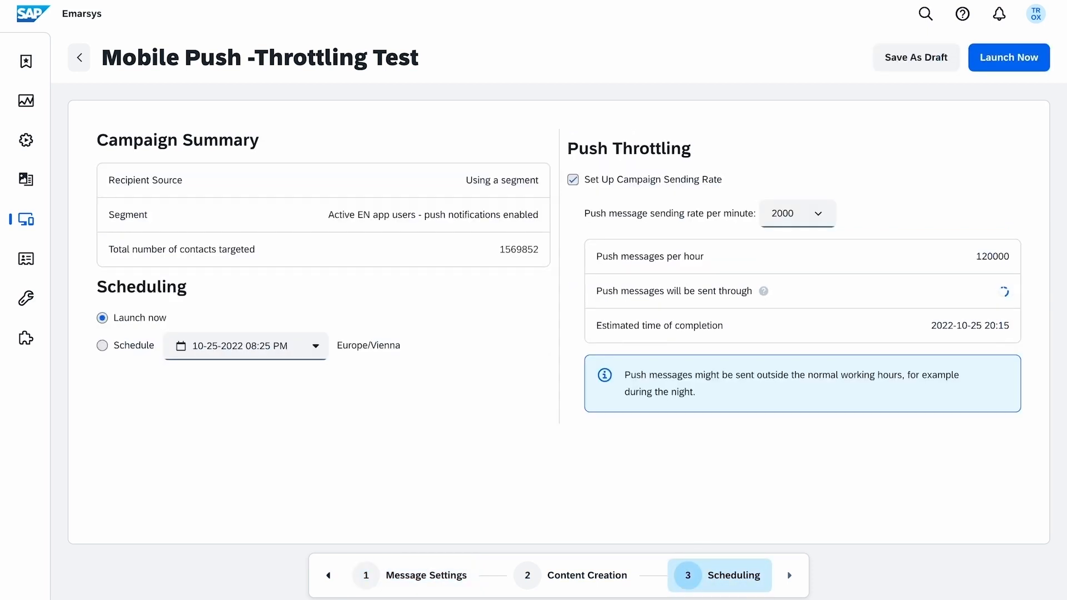
click(828, 221)
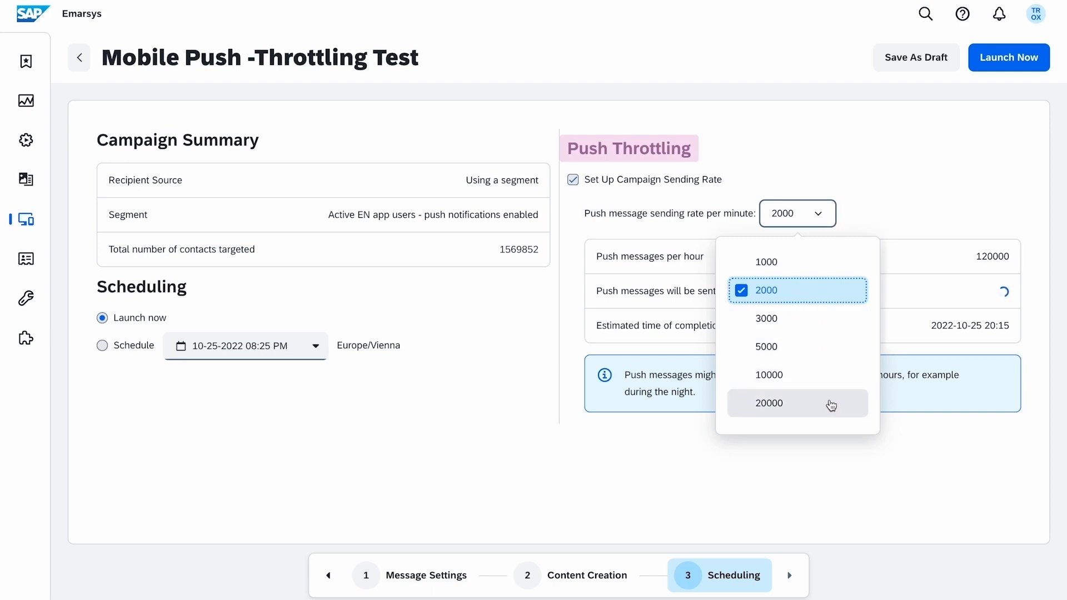
click(830, 303)
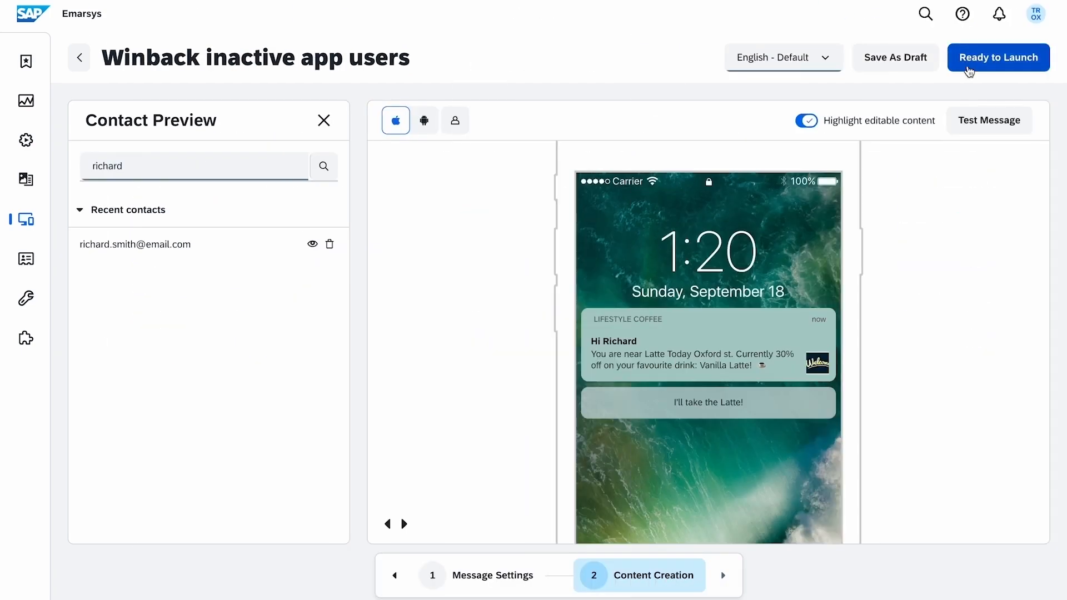
click(995, 57)
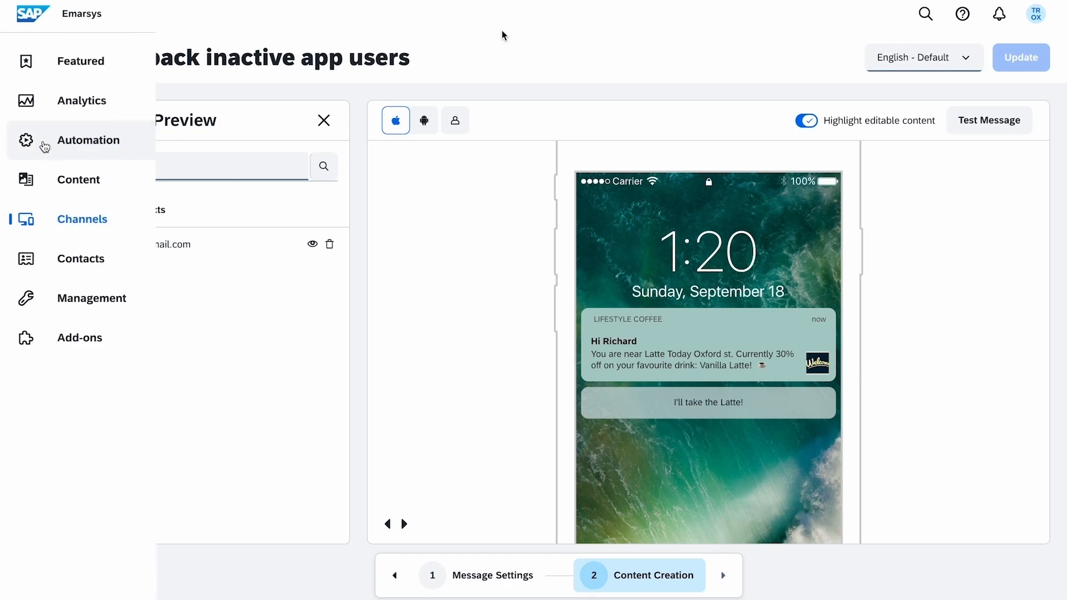
Open the Winback inactive app users automation program and set its trigger event to geofence.
click(45, 142)
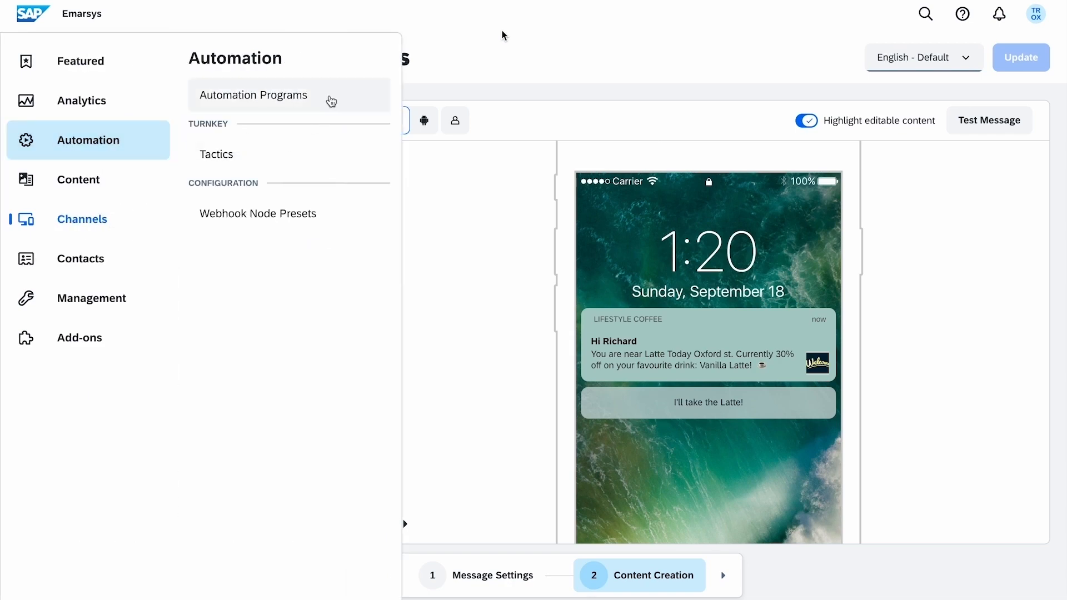
click(331, 101)
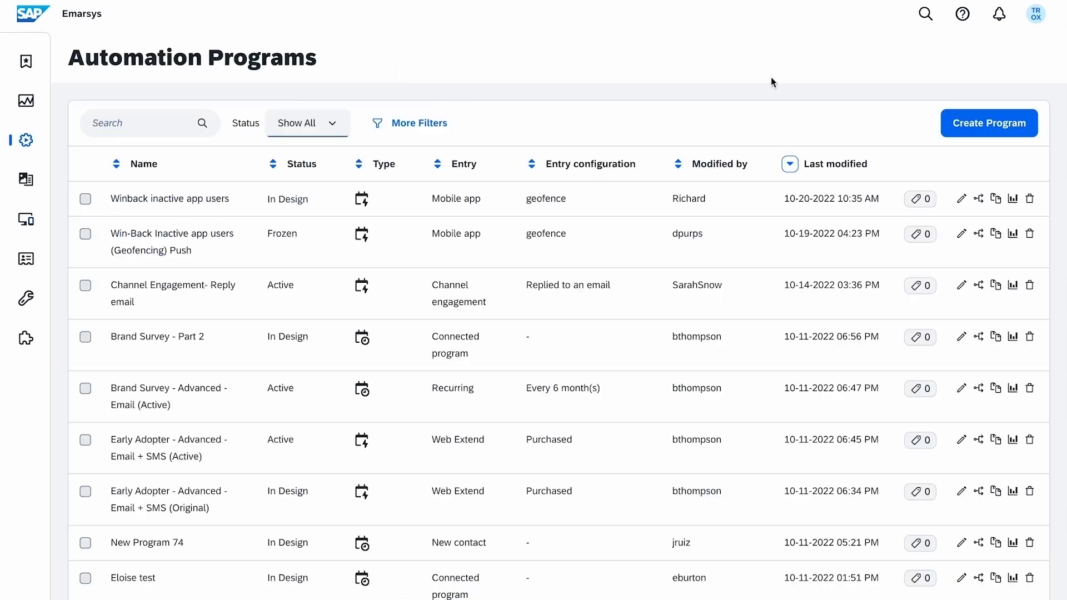
click(962, 200)
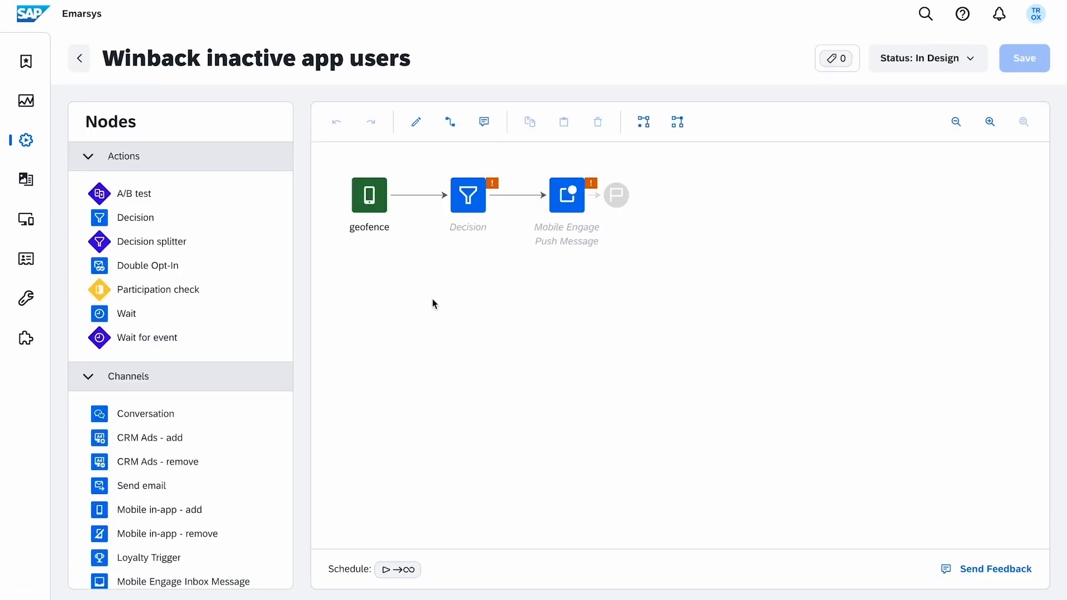
double_click(382, 209)
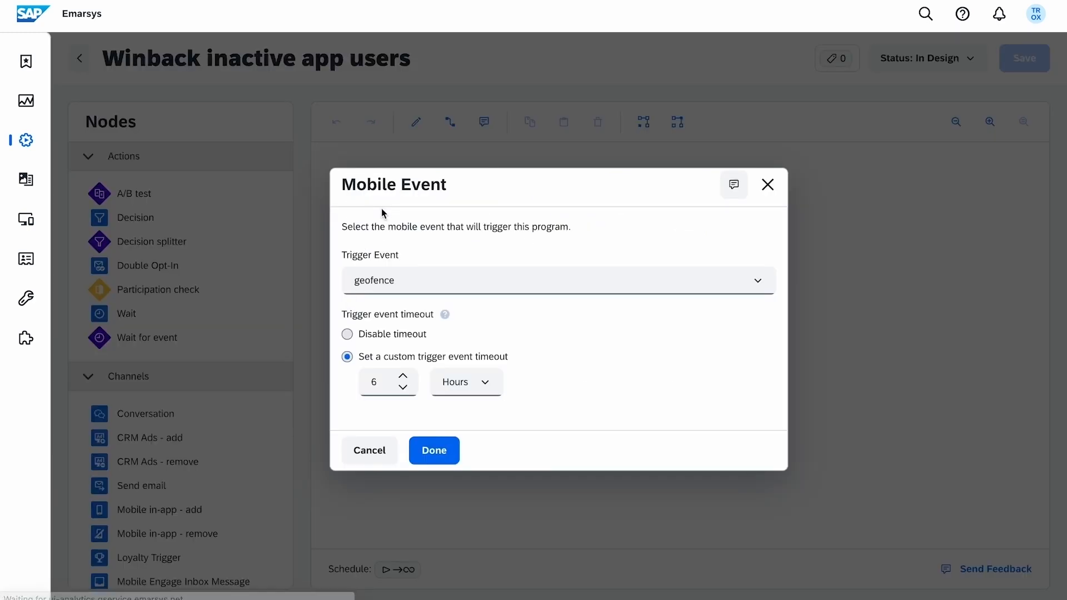
click(409, 279)
click(451, 429)
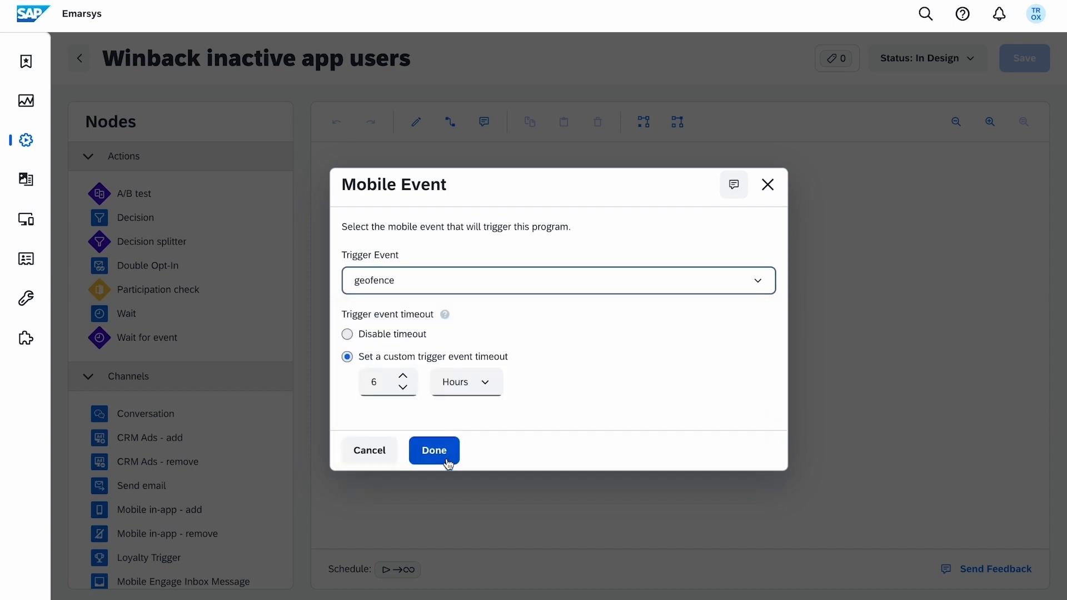
click(446, 460)
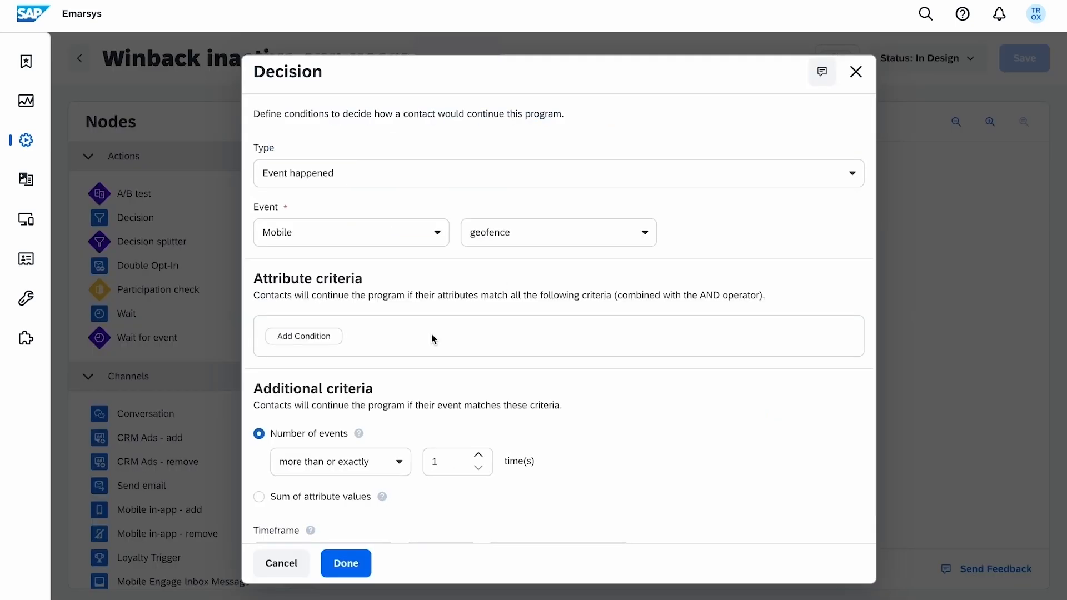
Make the decision condition check that event_name is 'Oxford Str.'.
click(332, 341)
click(333, 342)
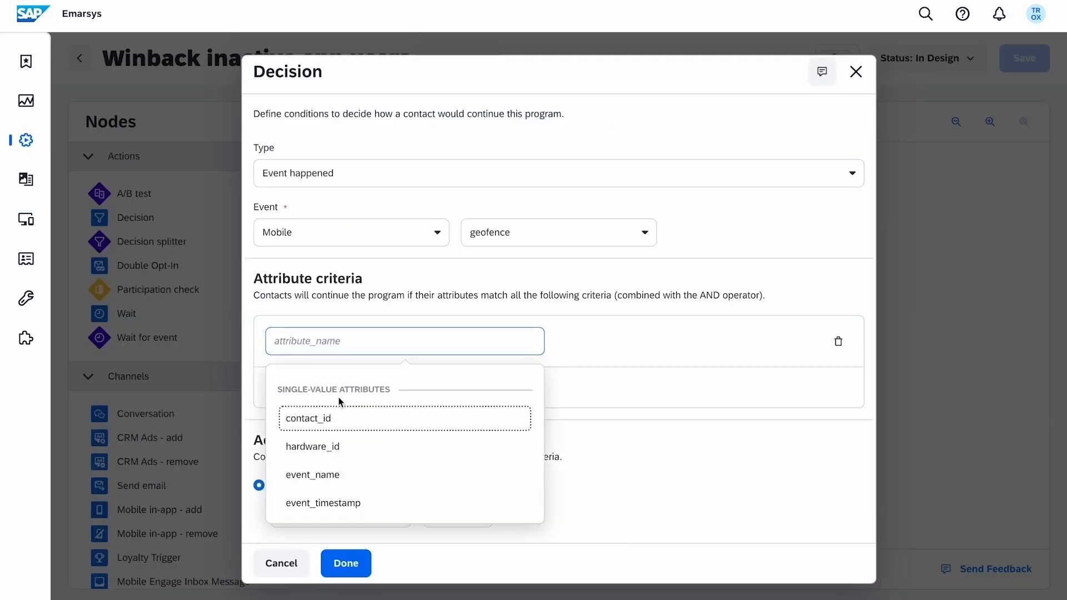
click(357, 476)
click(401, 385)
scroll(383, 464, down, 2)
click(382, 484)
click(465, 391)
text(Oxford Str.)
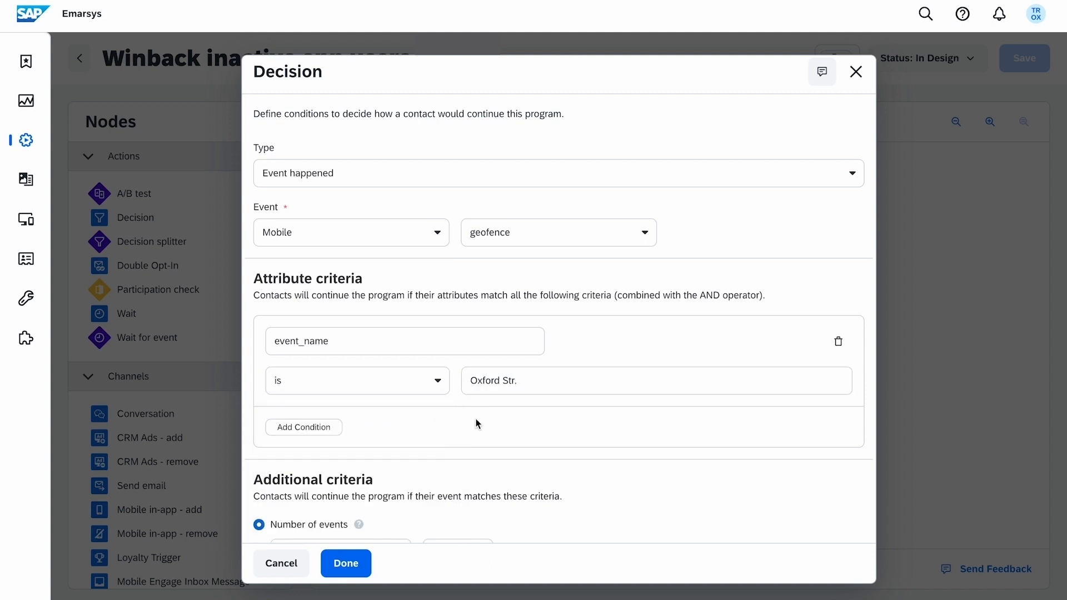
scroll(478, 431, down, 3)
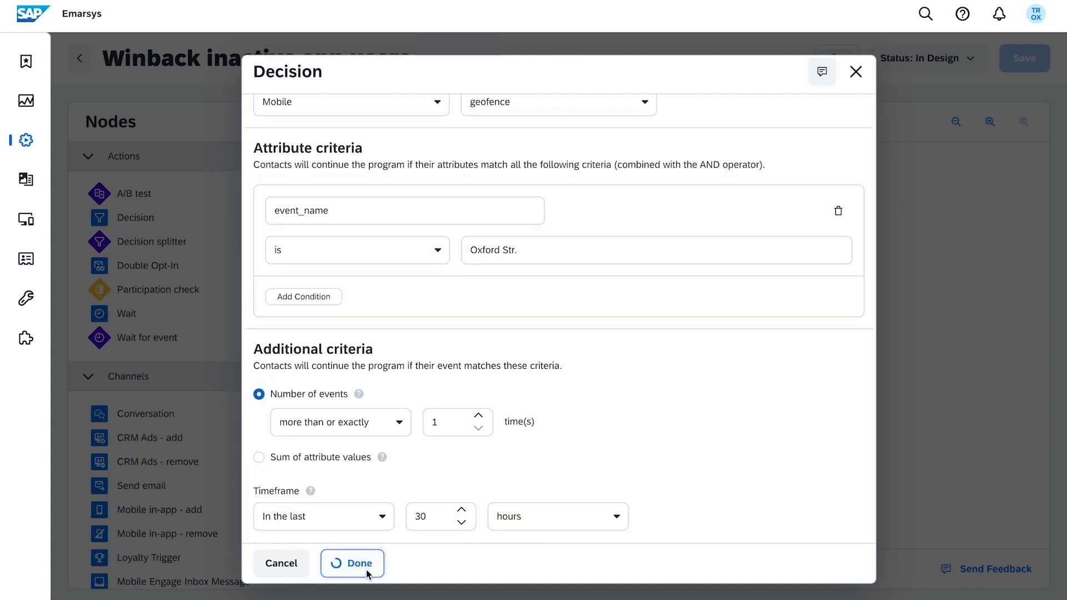
click(366, 567)
Assign the Winback inactive app users message to the program's push step.
click(579, 214)
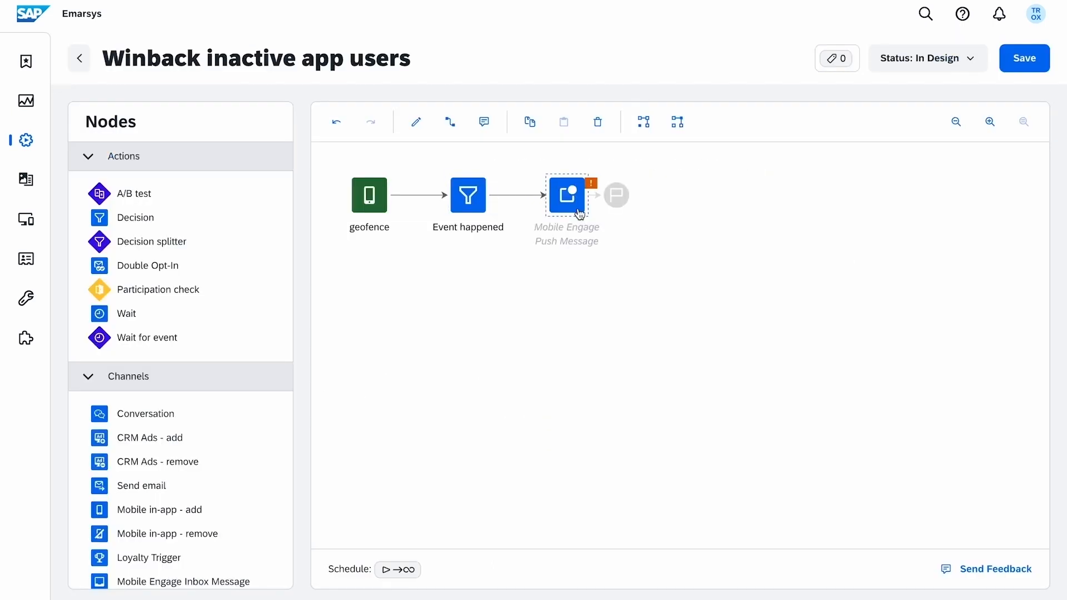
double_click(579, 214)
click(538, 349)
scroll(530, 471, down, 2)
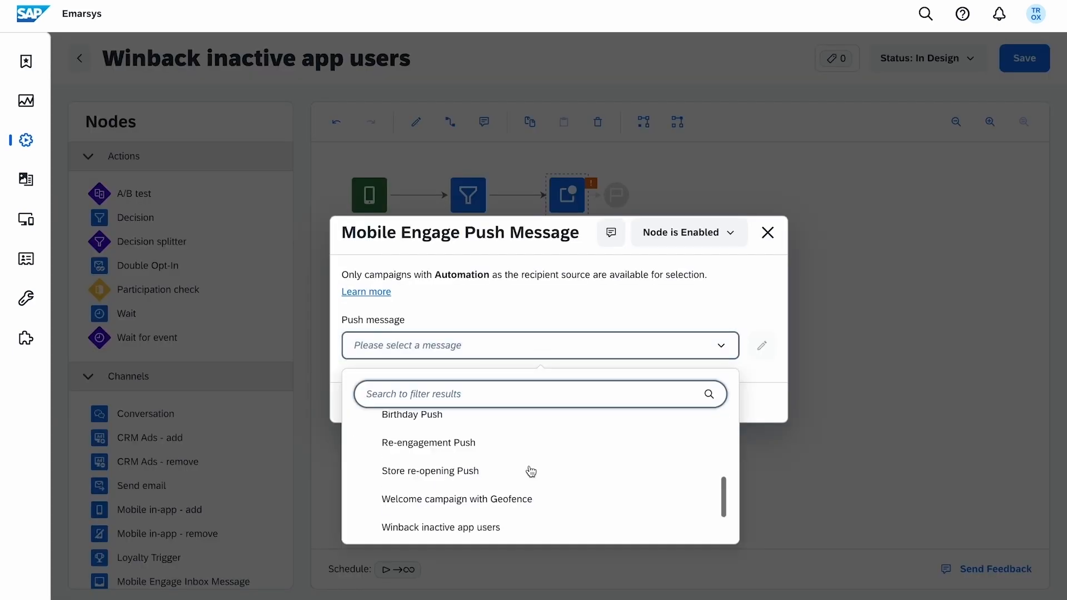
click(512, 530)
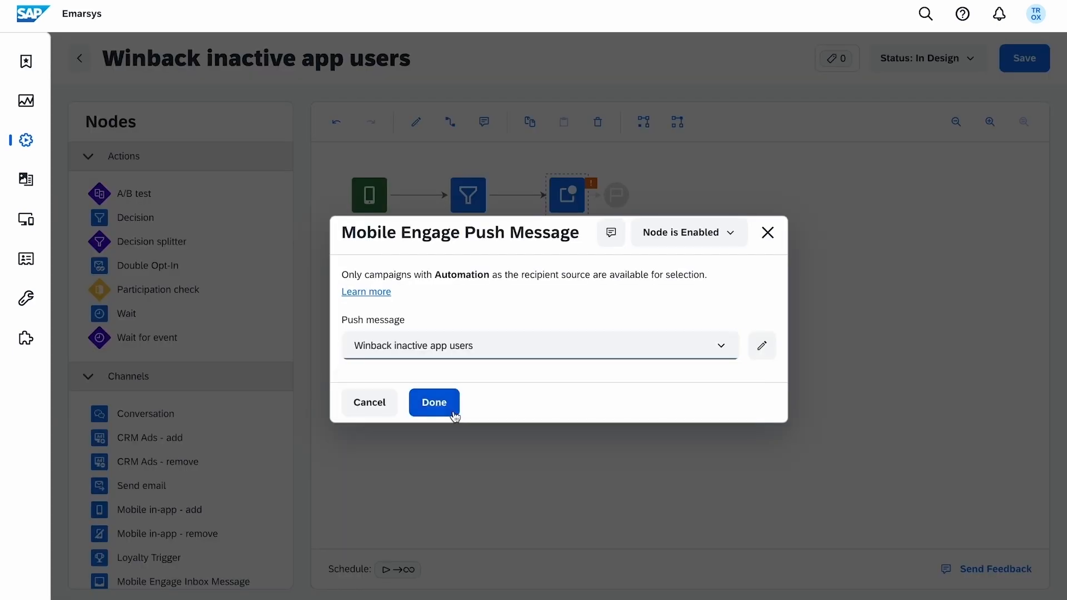
click(452, 411)
Save the program and set its status to active.
click(1027, 65)
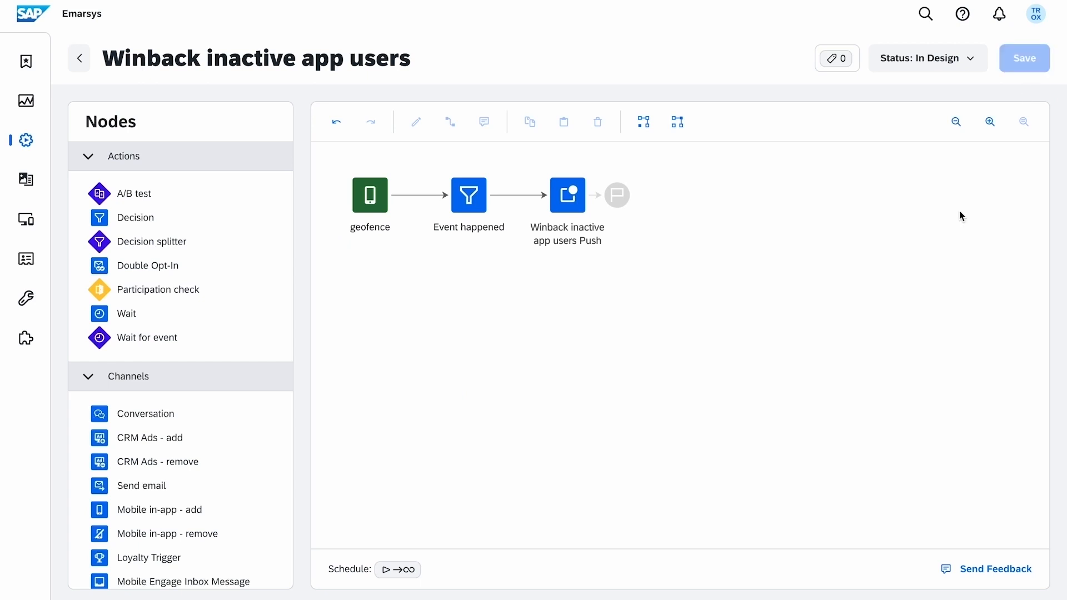
click(972, 63)
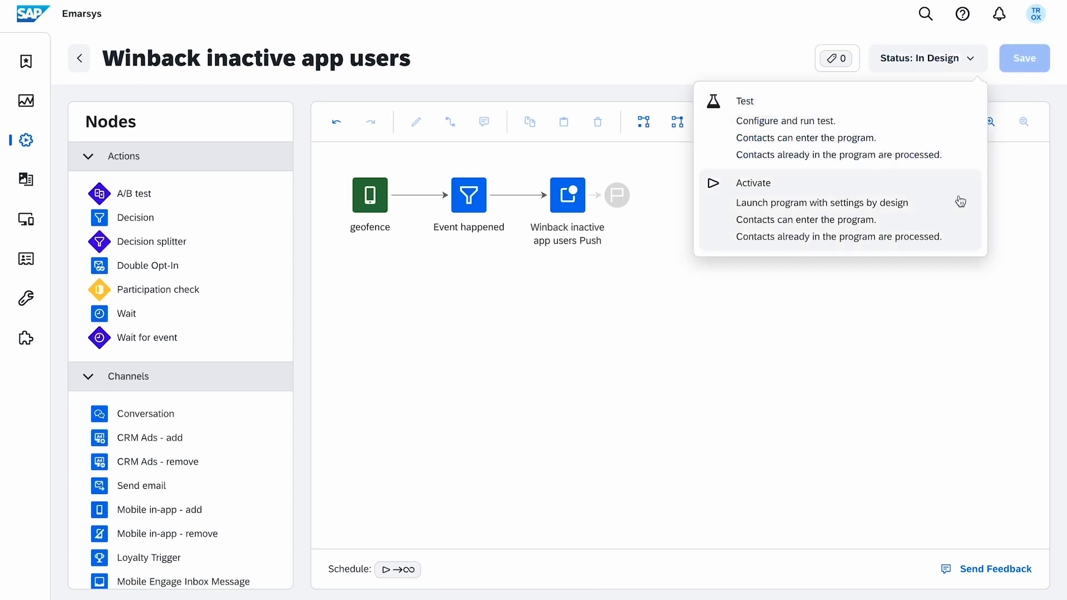
click(961, 201)
click(434, 371)
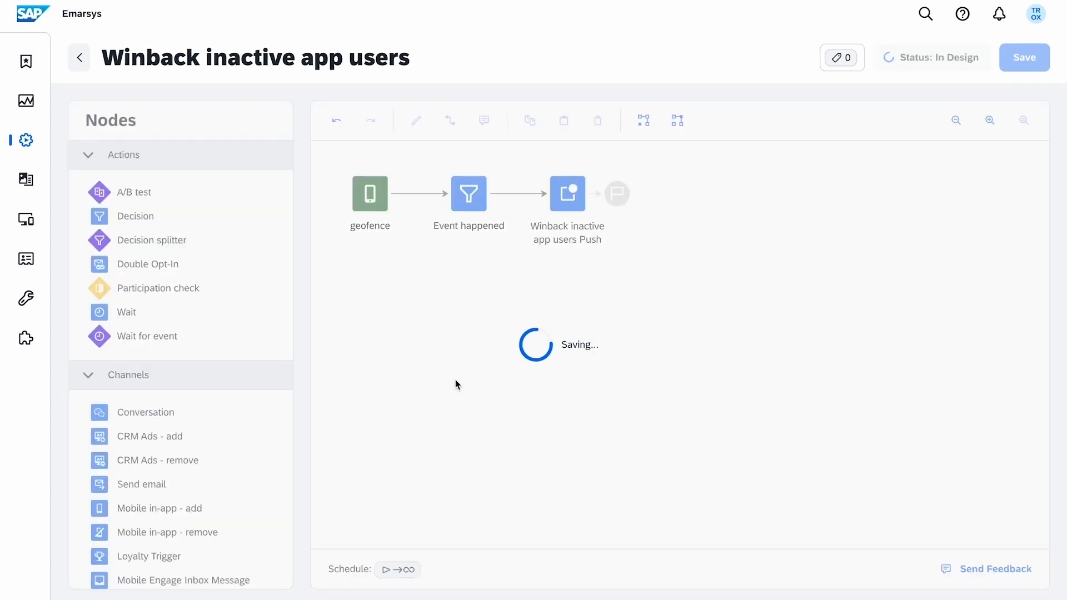
Open the Winback inactive app users push report in Mobile Engage for the last 90 days.
mouse_move(40, 219)
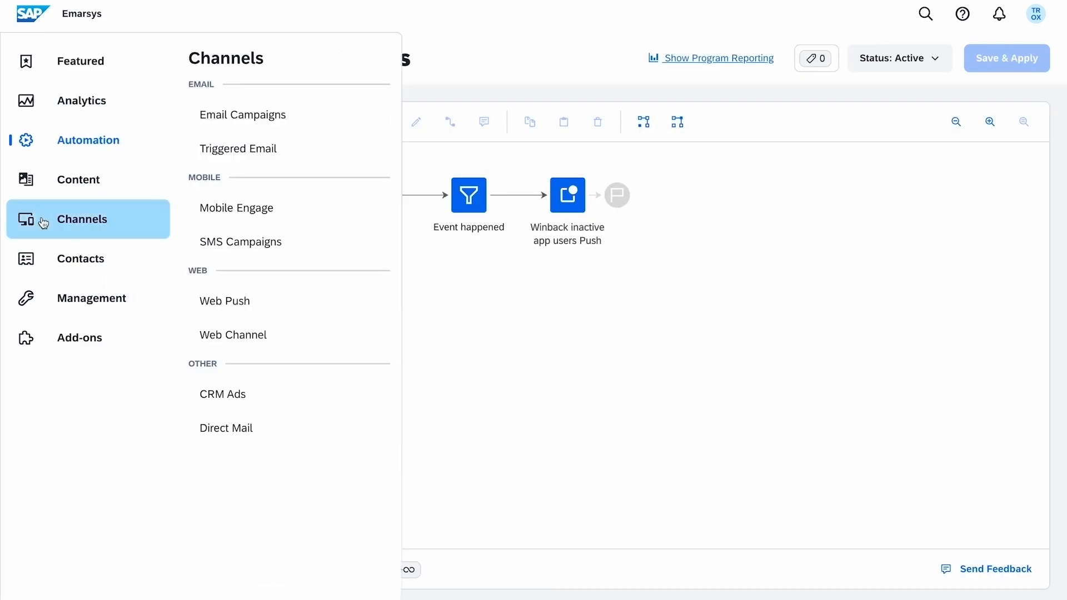
click(351, 214)
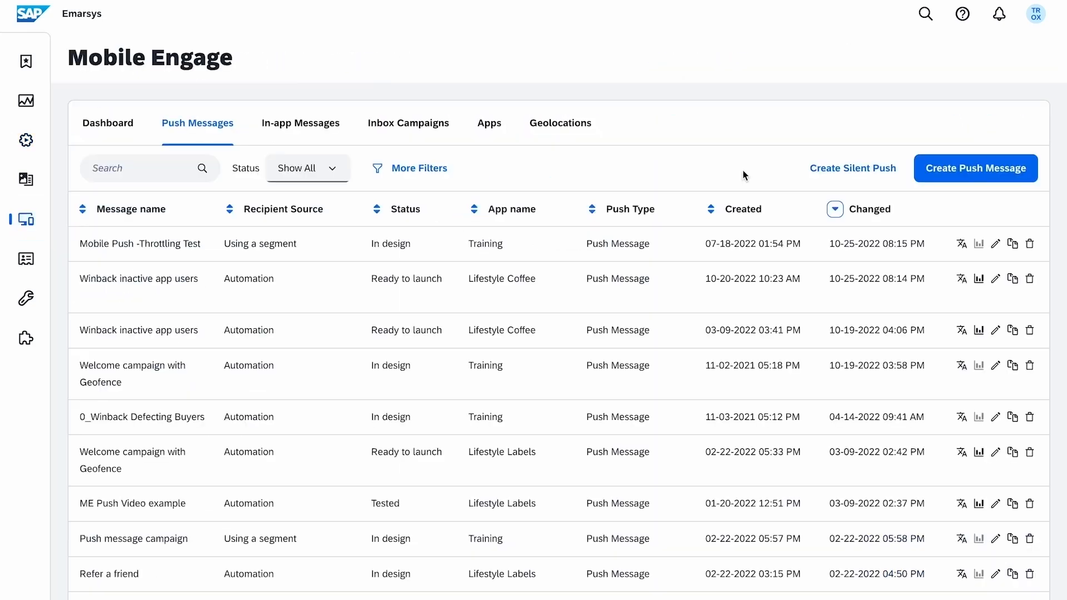
click(979, 280)
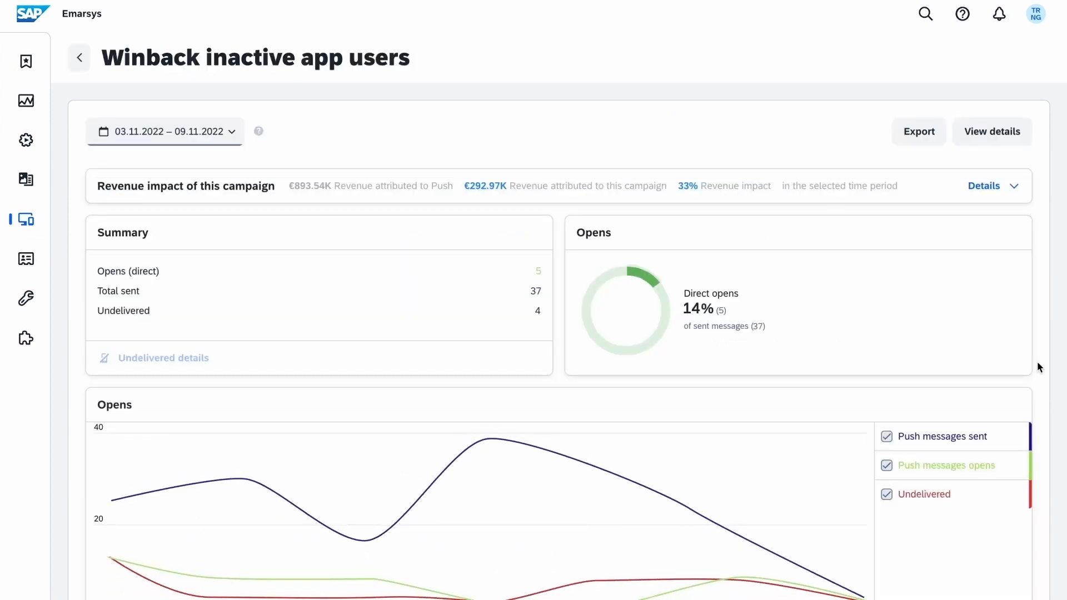
click(166, 132)
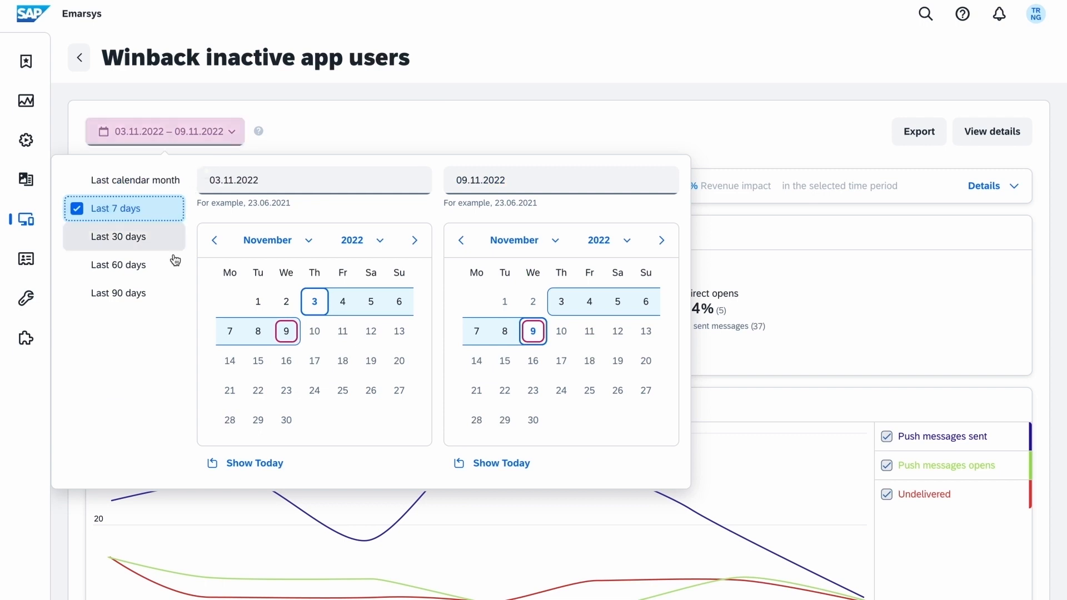
click(168, 293)
click(421, 133)
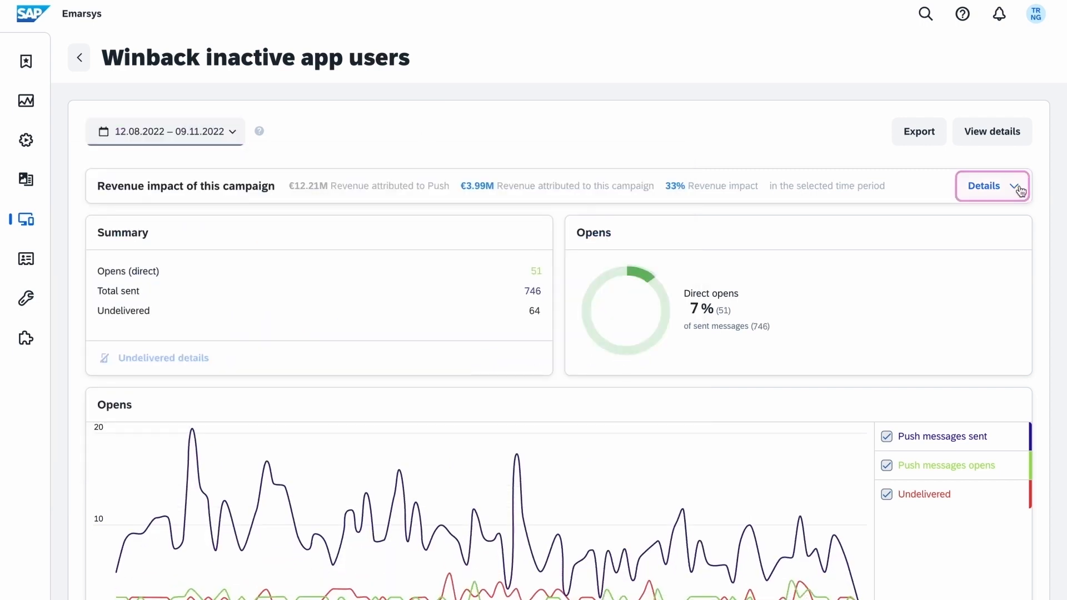
Expand the revenue impact details and export the campaign report as a CSV file.
click(1017, 186)
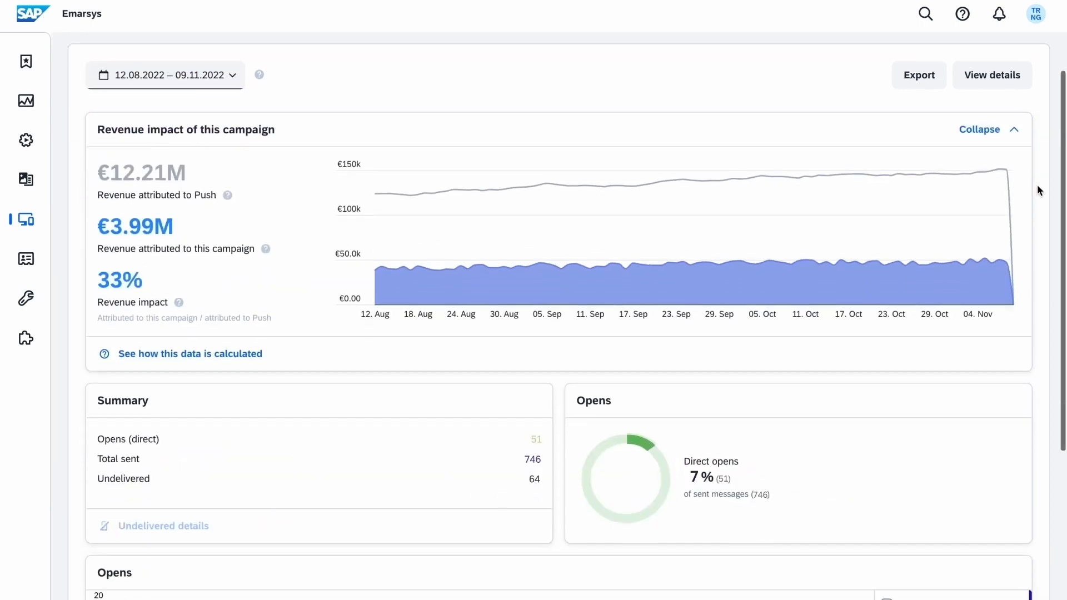
scroll(1037, 189, down, 3)
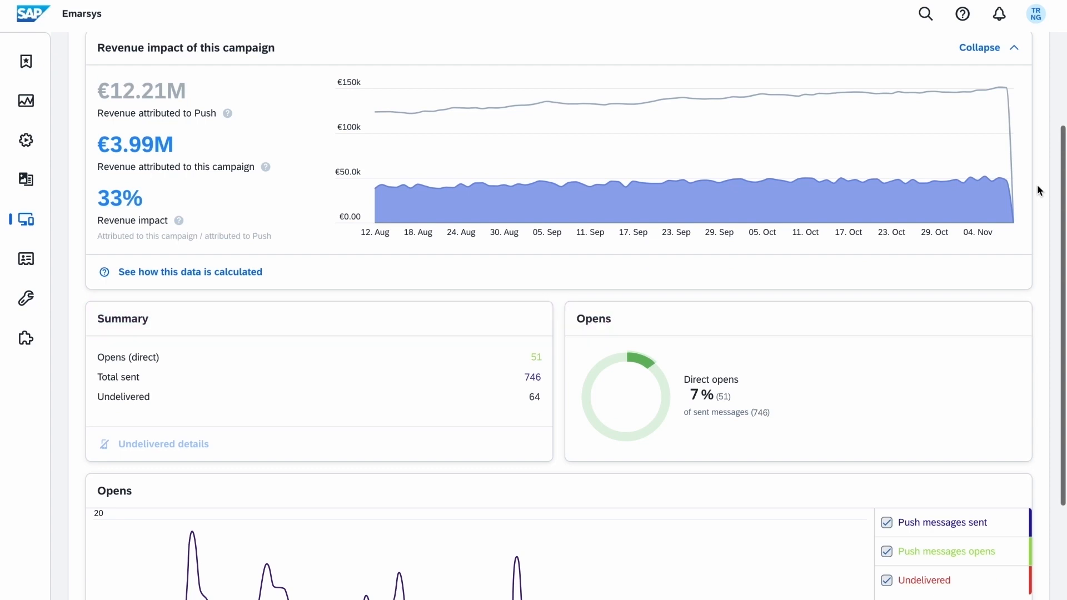
scroll(1037, 186, down, 3)
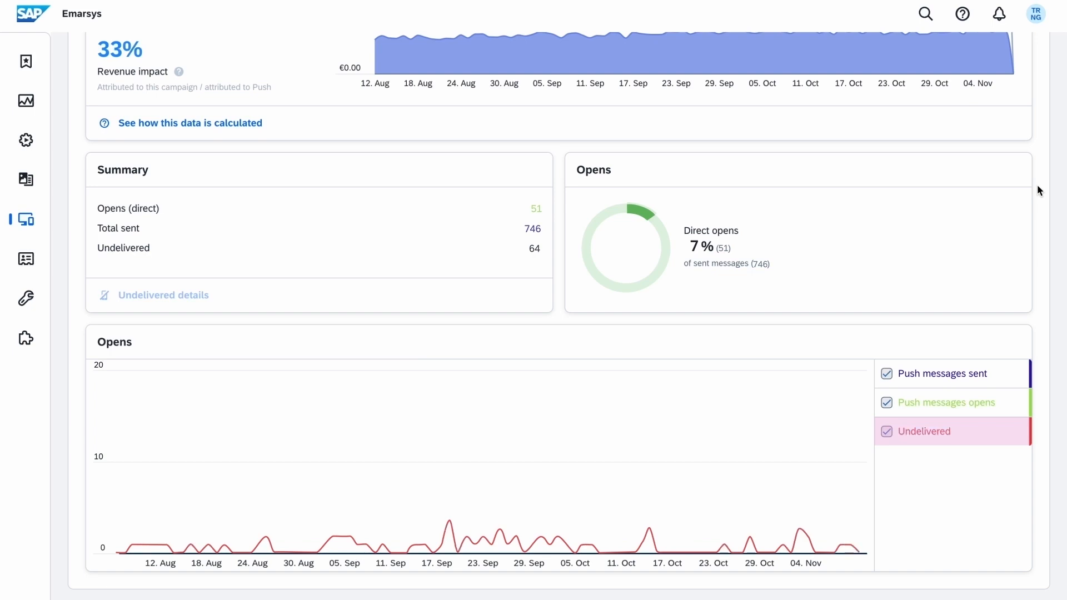
scroll(1037, 185, up, 5)
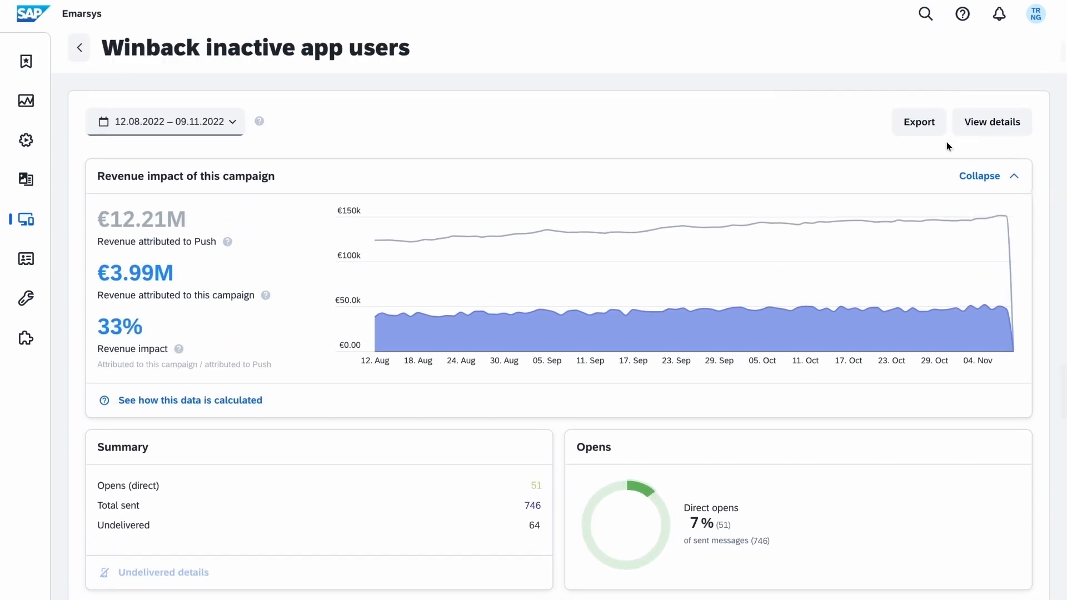
click(939, 133)
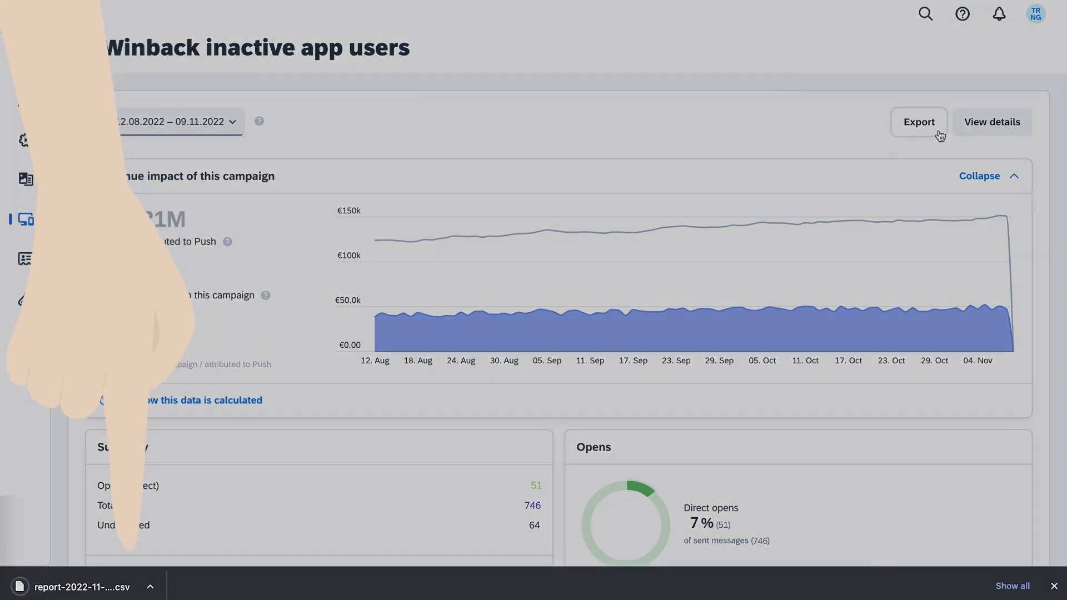